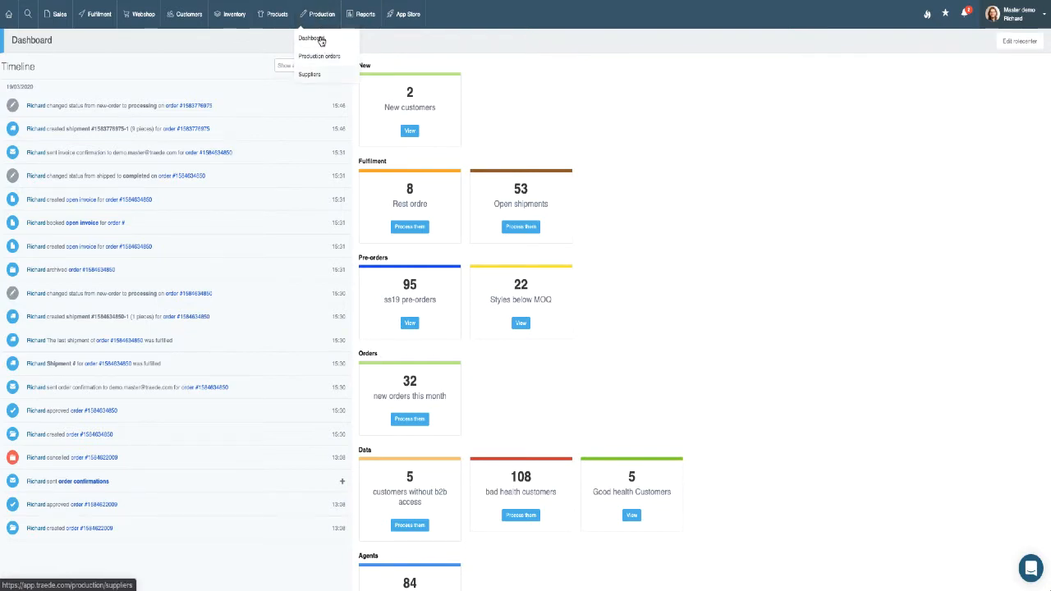
- From the suppliers list, review the blank new-supplier form without creating a supplier, and open Supplier A's details
{"action": "left_click", "coordinate": [320, 73]}
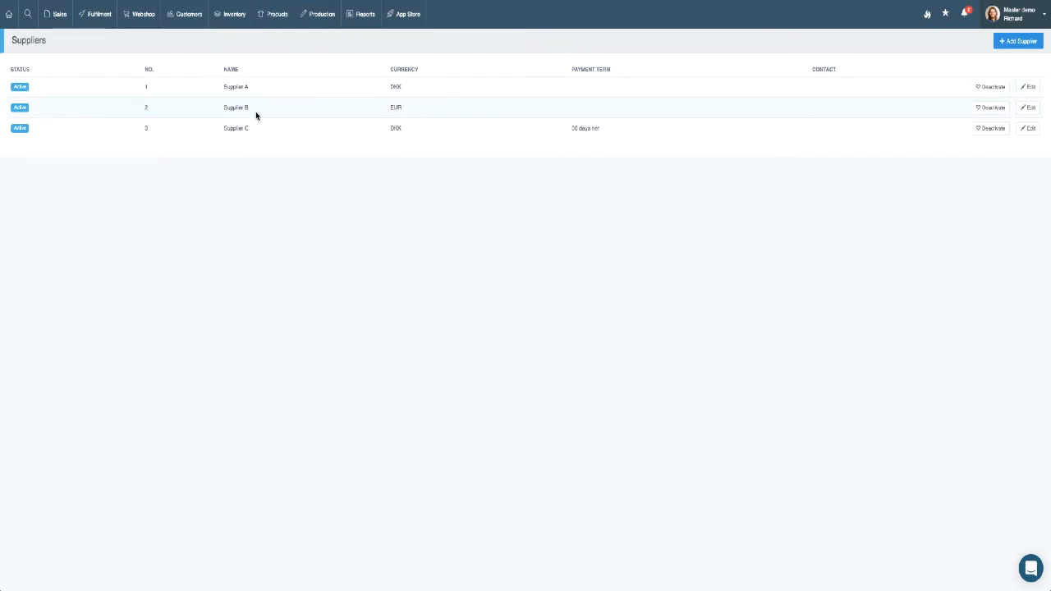
{"action": "left_click", "coordinate": [1008, 44]}
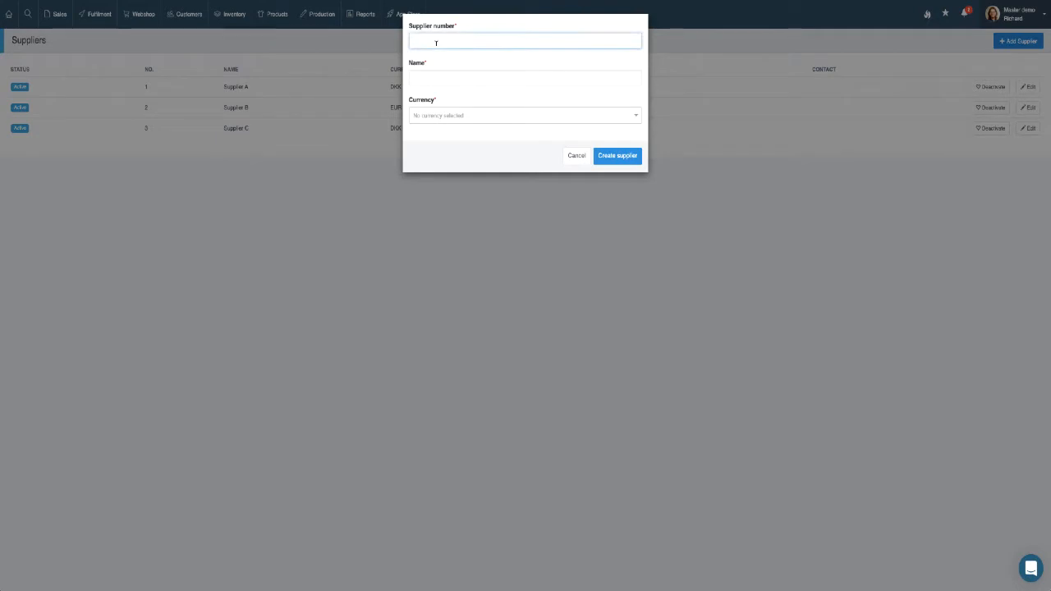
{"action": "left_click", "coordinate": [430, 81]}
{"action": "left_click", "coordinate": [451, 120]}
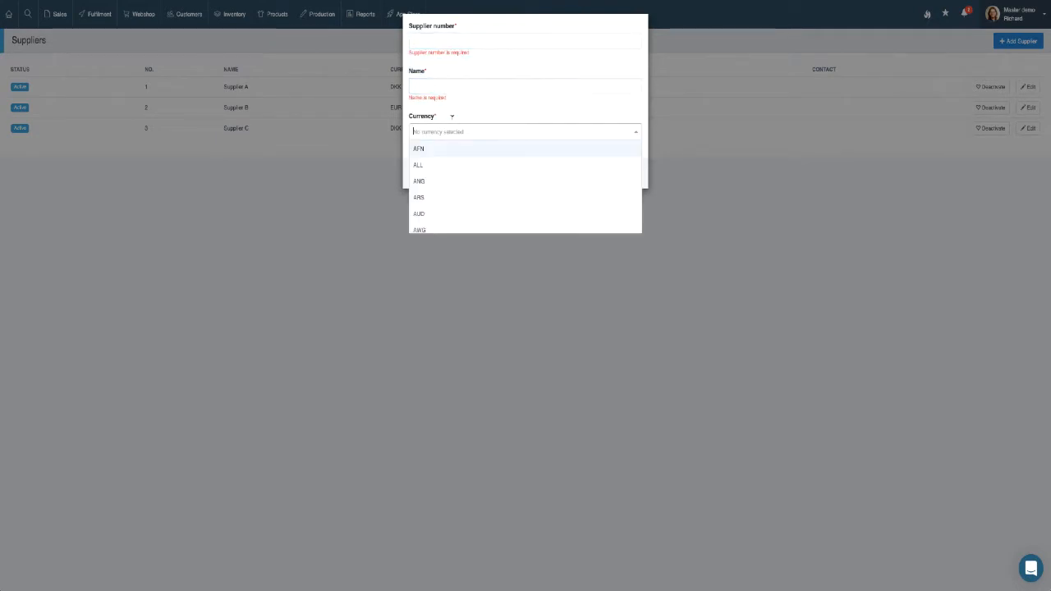
{"action": "left_click", "coordinate": [642, 103]}
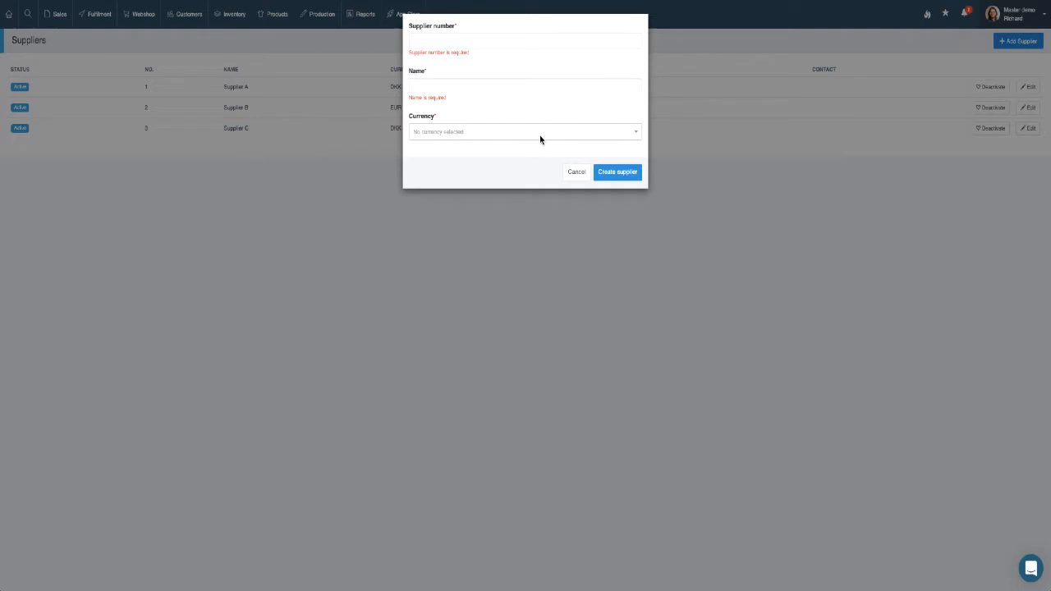
{"action": "left_click", "coordinate": [578, 178]}
{"action": "left_click", "coordinate": [1030, 87]}
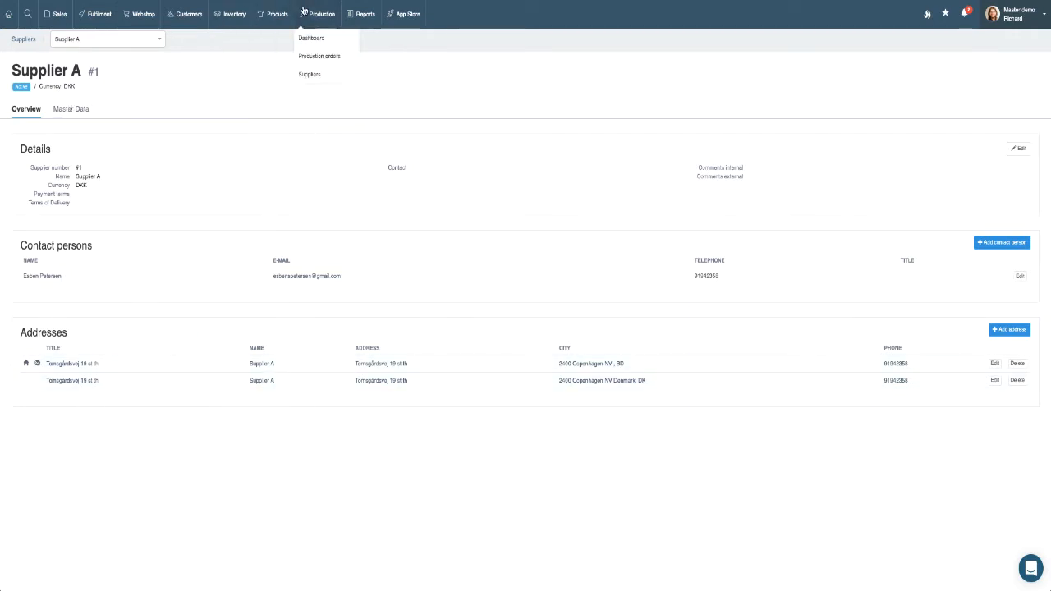
- Open the production orders overview and review the Open, Received and Booked lists, ending on the open orders
{"action": "mouse_move", "coordinate": [299, 23]}
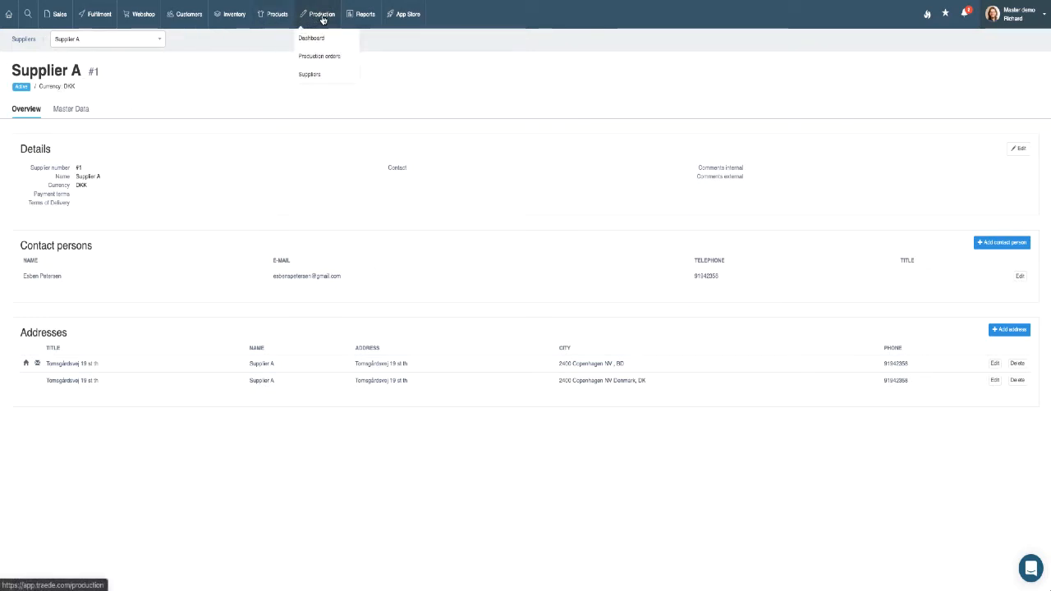
{"action": "left_click", "coordinate": [324, 63]}
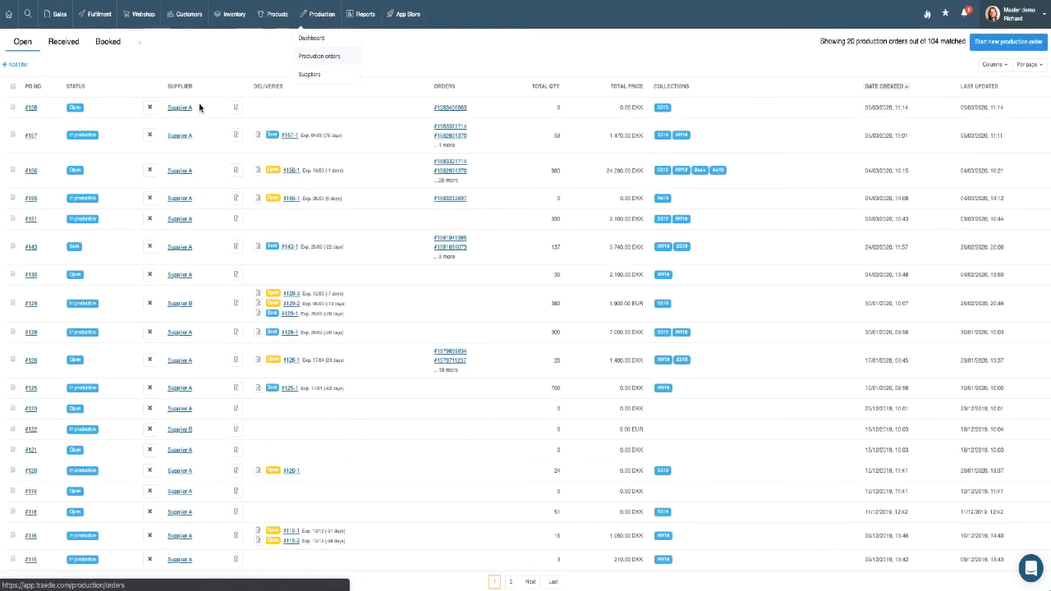
{"action": "left_click", "coordinate": [990, 46]}
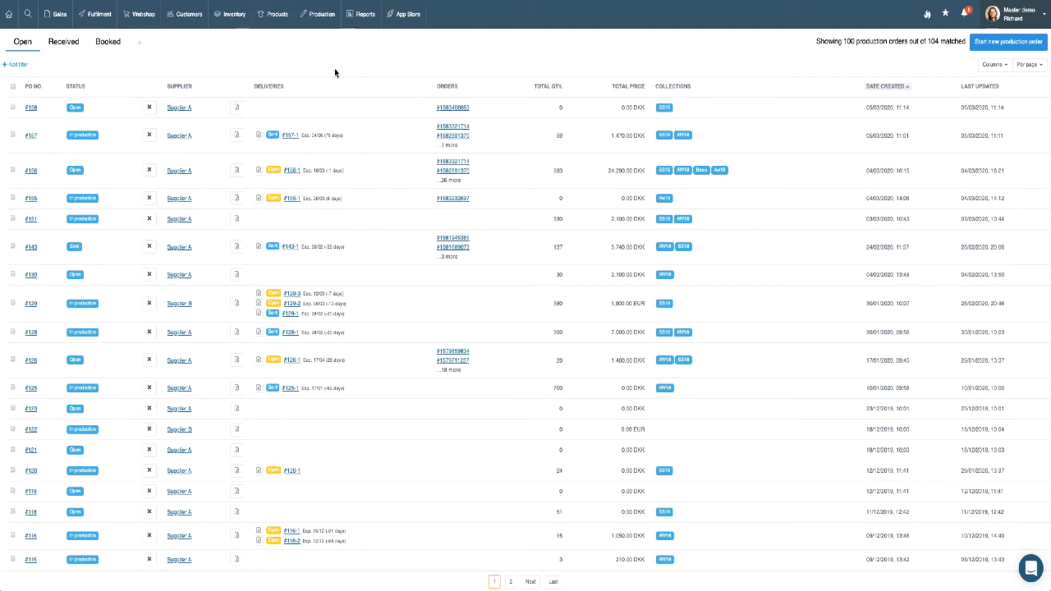
{"action": "left_click", "coordinate": [68, 45]}
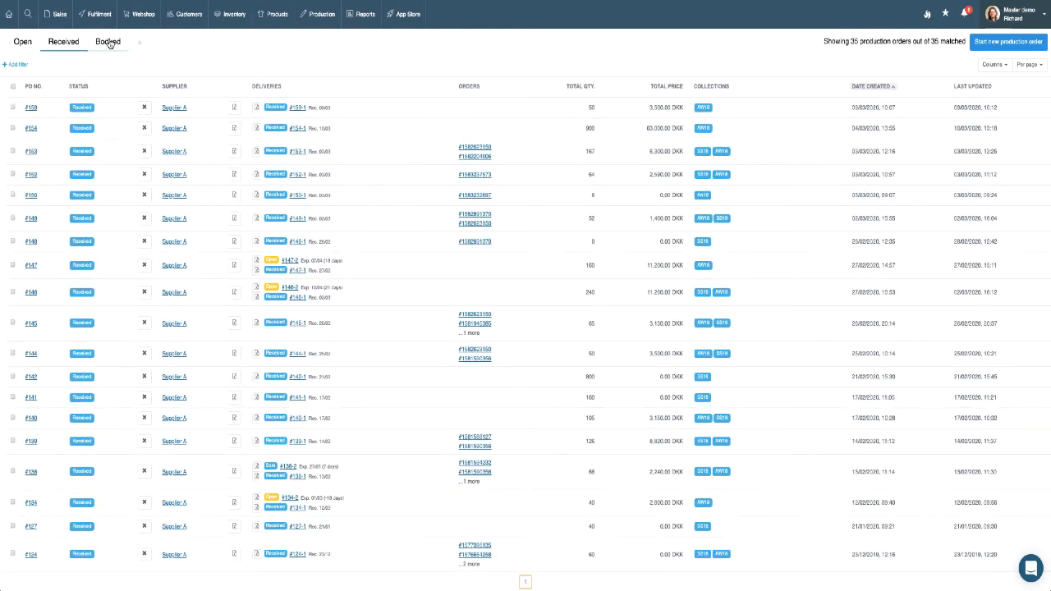
{"action": "left_click", "coordinate": [108, 42]}
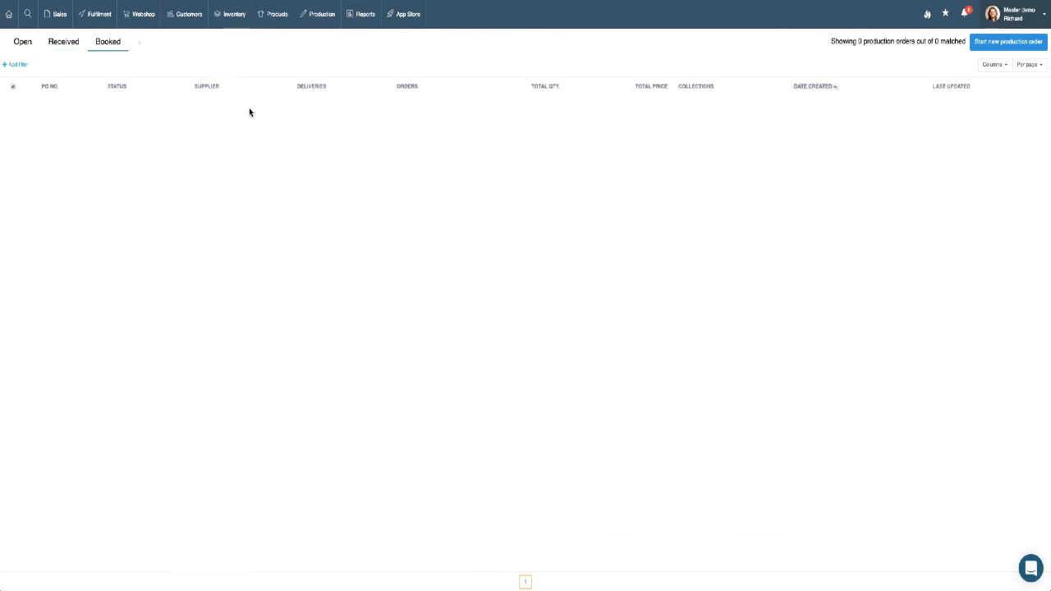
{"action": "left_click", "coordinate": [53, 46]}
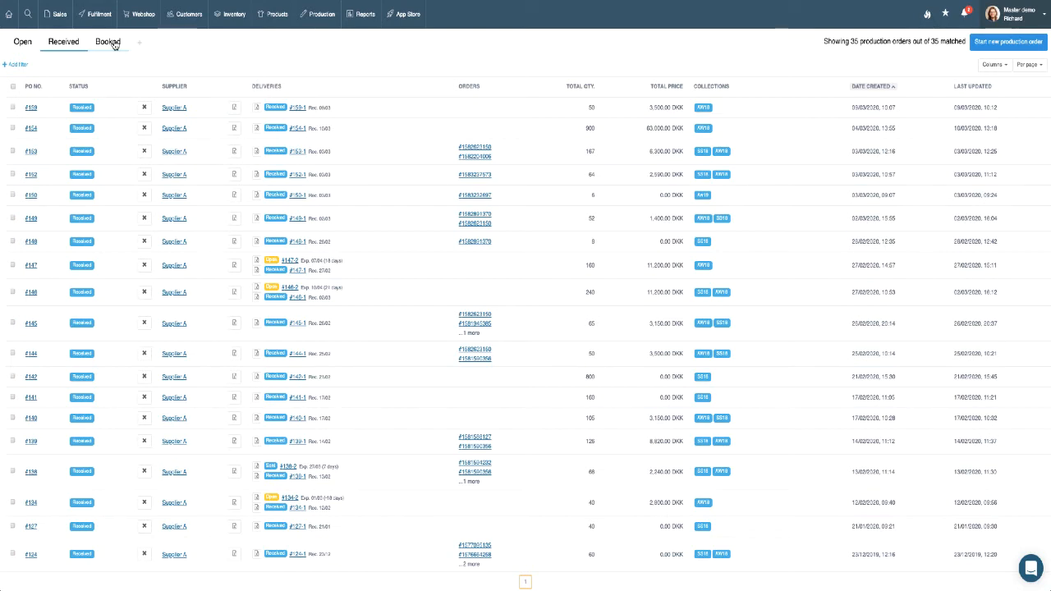
{"action": "left_click", "coordinate": [24, 48]}
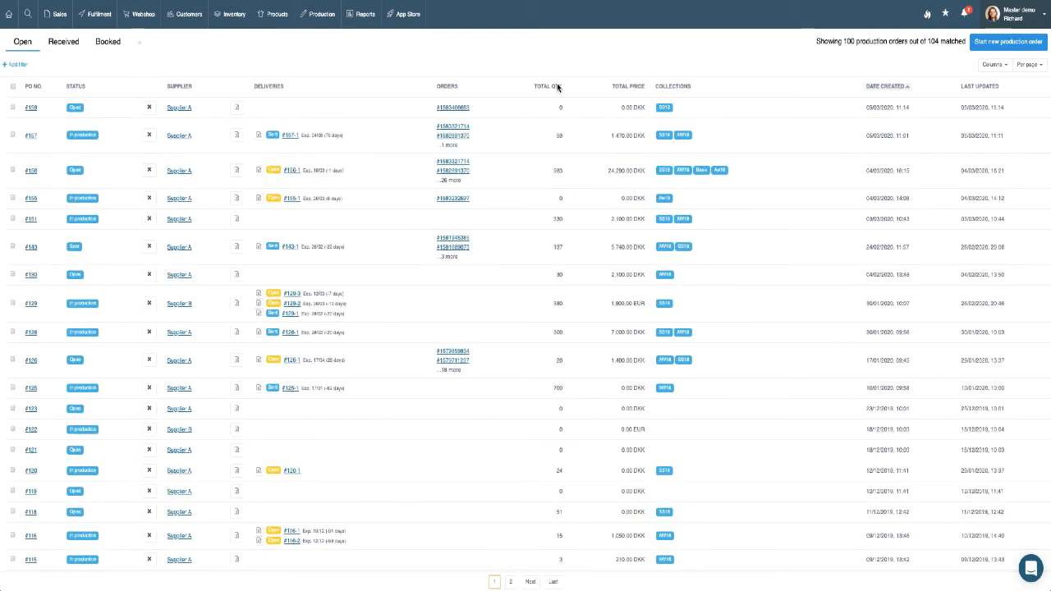
- Start one new production order for Supplier A
{"action": "left_click", "coordinate": [1008, 46]}
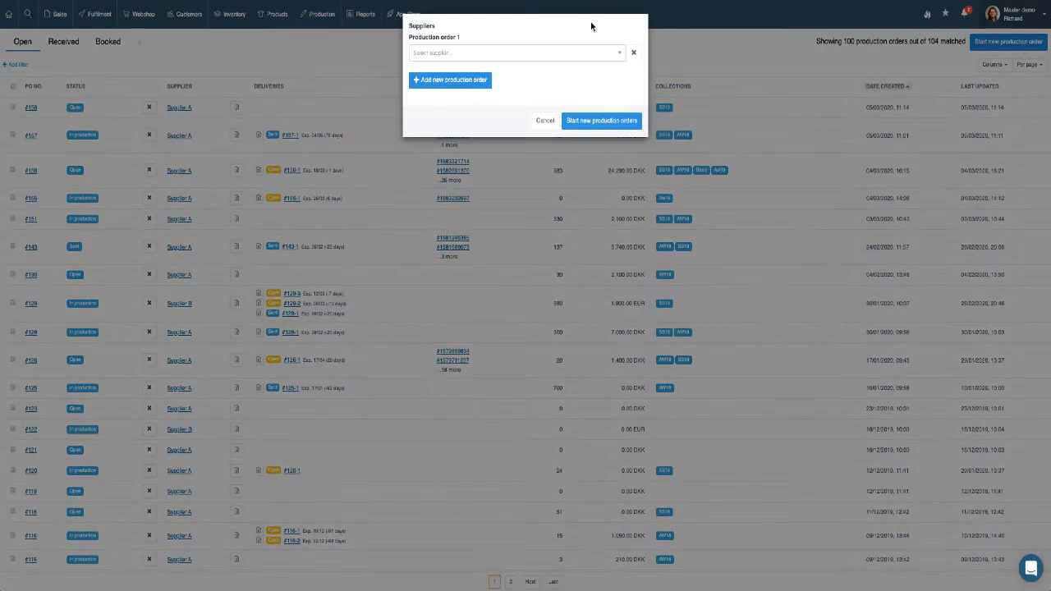
{"action": "left_click", "coordinate": [556, 54]}
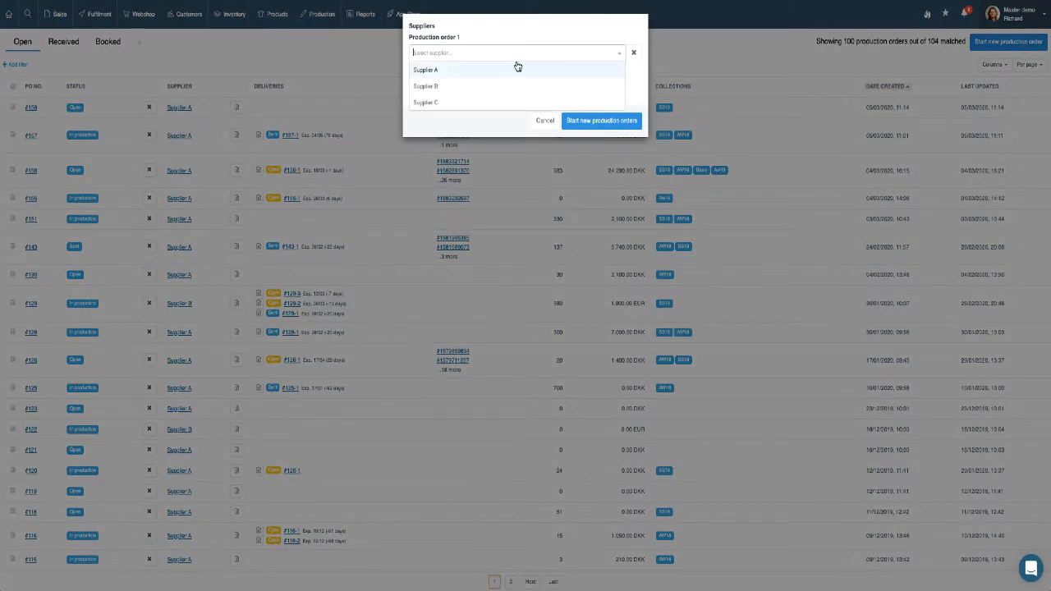
{"action": "left_click", "coordinate": [433, 72]}
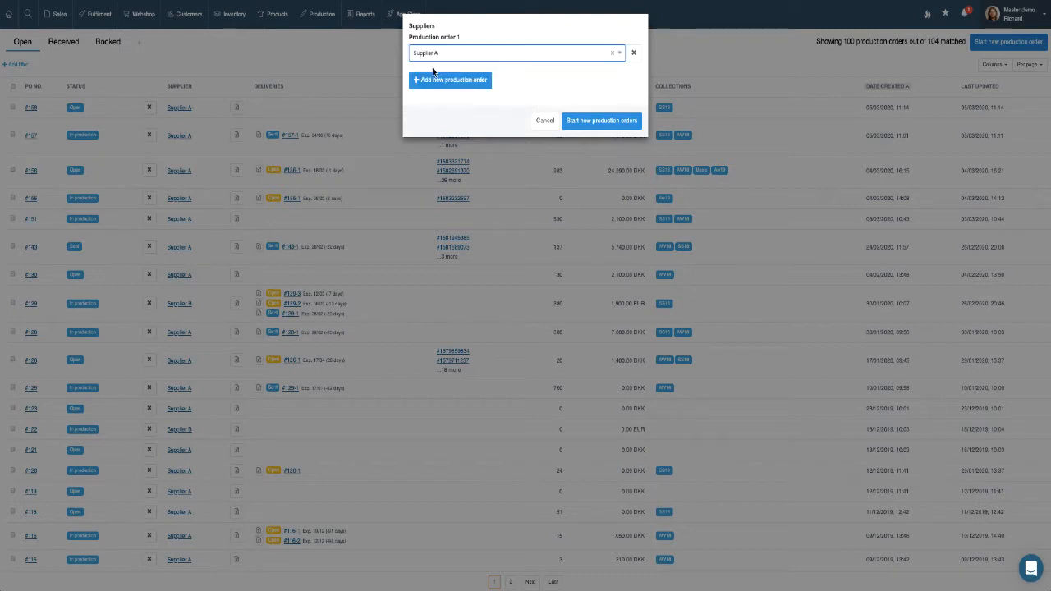
{"action": "left_click", "coordinate": [604, 122]}
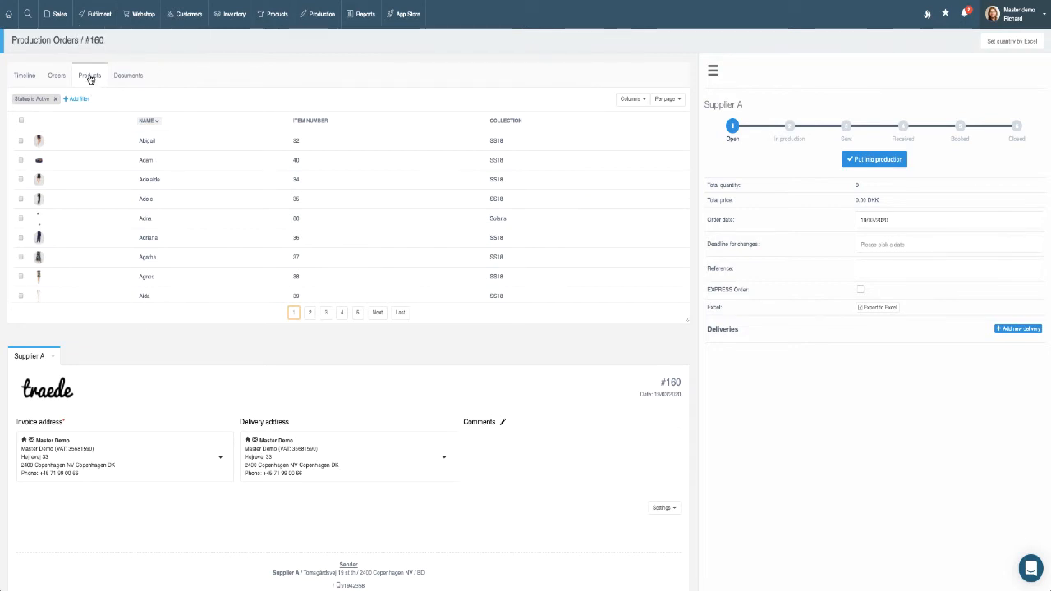
- Add the products Abigail and Adelaide to the production order and save the product selection
{"action": "left_click", "coordinate": [19, 143]}
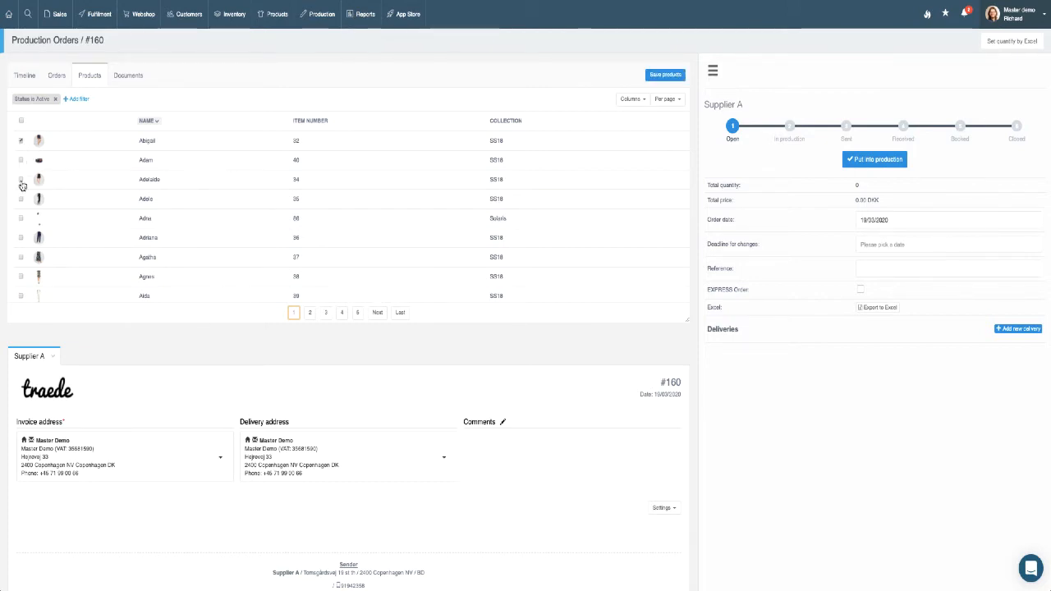
{"action": "left_click", "coordinate": [20, 180]}
{"action": "left_click", "coordinate": [661, 82]}
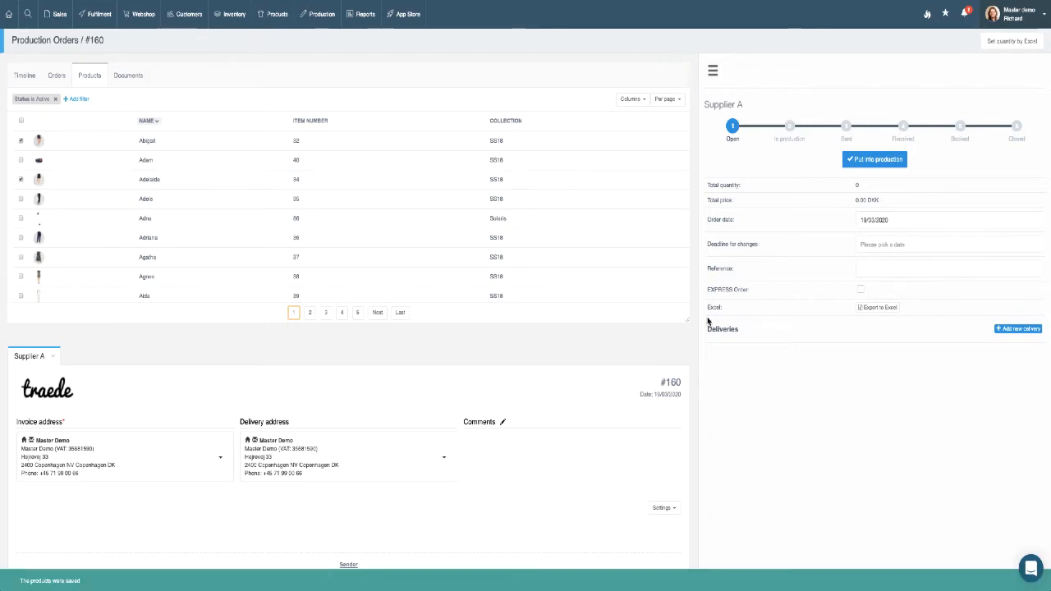
- Set the production quantity of Abigail in Blue, size XS, to 10
{"action": "scroll", "coordinate": [599, 454], "scroll_direction": "down", "scroll_amount": 4}
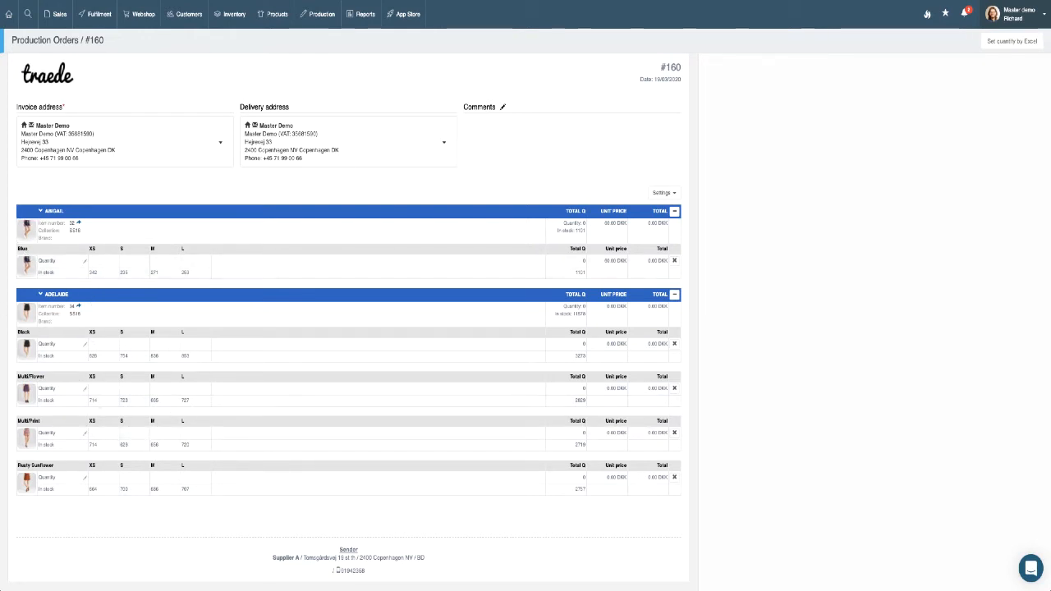
{"action": "left_click", "coordinate": [93, 259]}
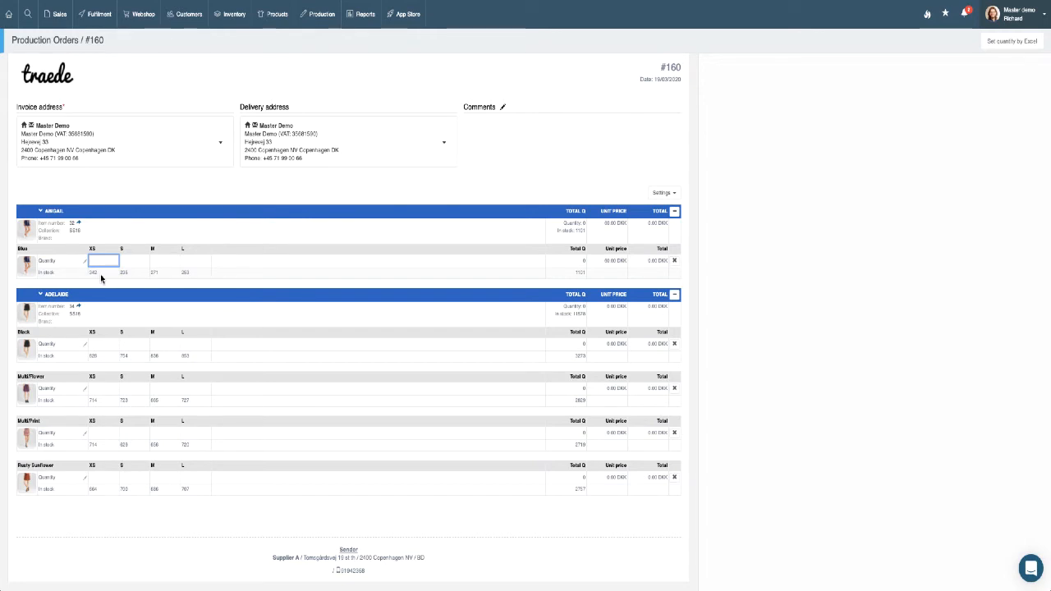
{"action": "type", "text": "10"}
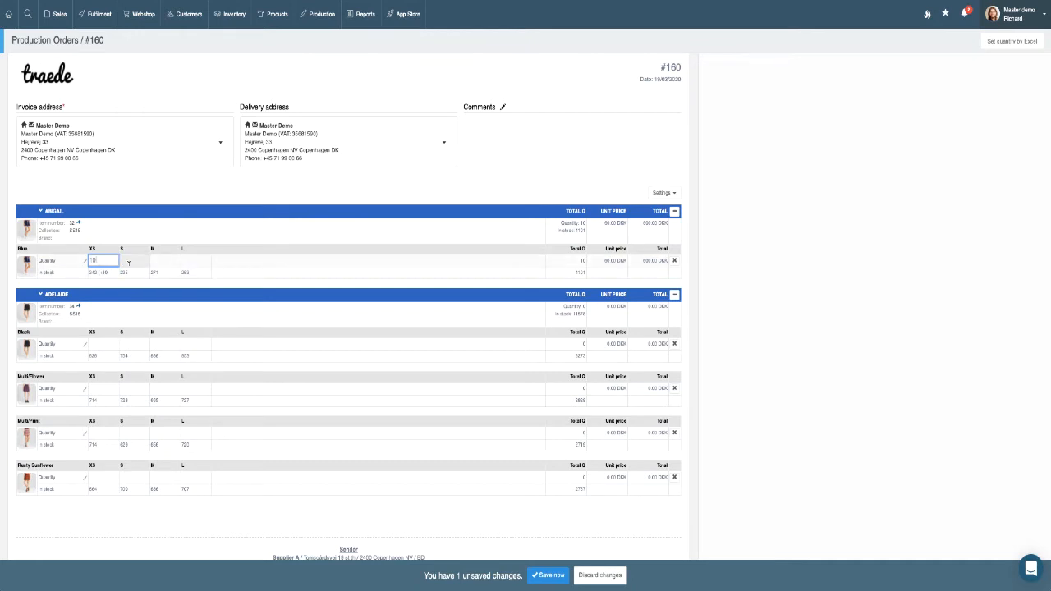
{"action": "left_click", "coordinate": [254, 231]}
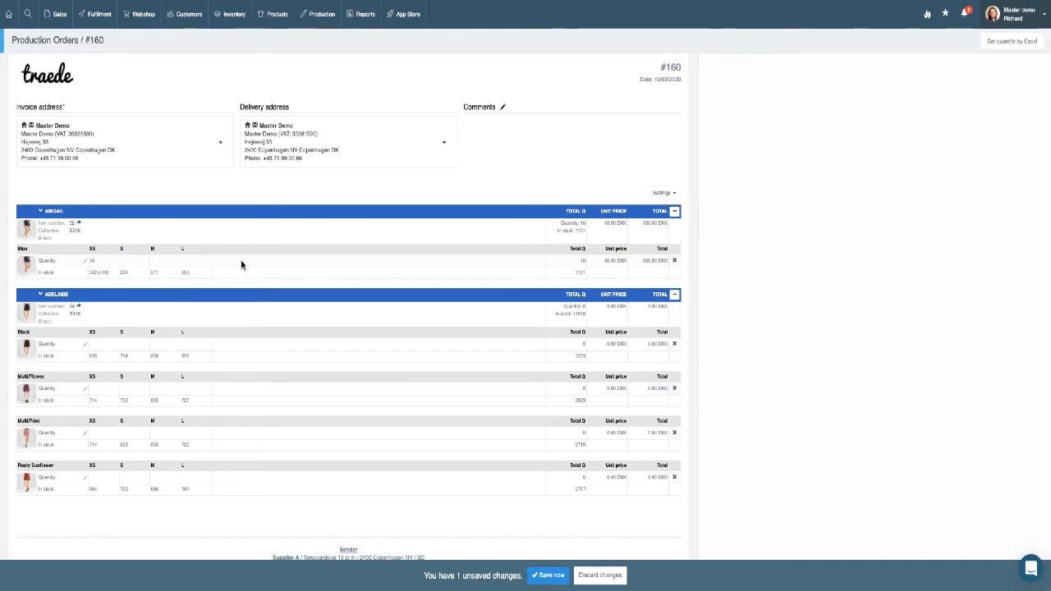
- Show the sales orders available for the production order and filter them by drop AW20
{"action": "scroll", "coordinate": [495, 243], "scroll_direction": "up", "scroll_amount": 1}
{"action": "scroll", "coordinate": [495, 243], "scroll_direction": "up", "scroll_amount": 3}
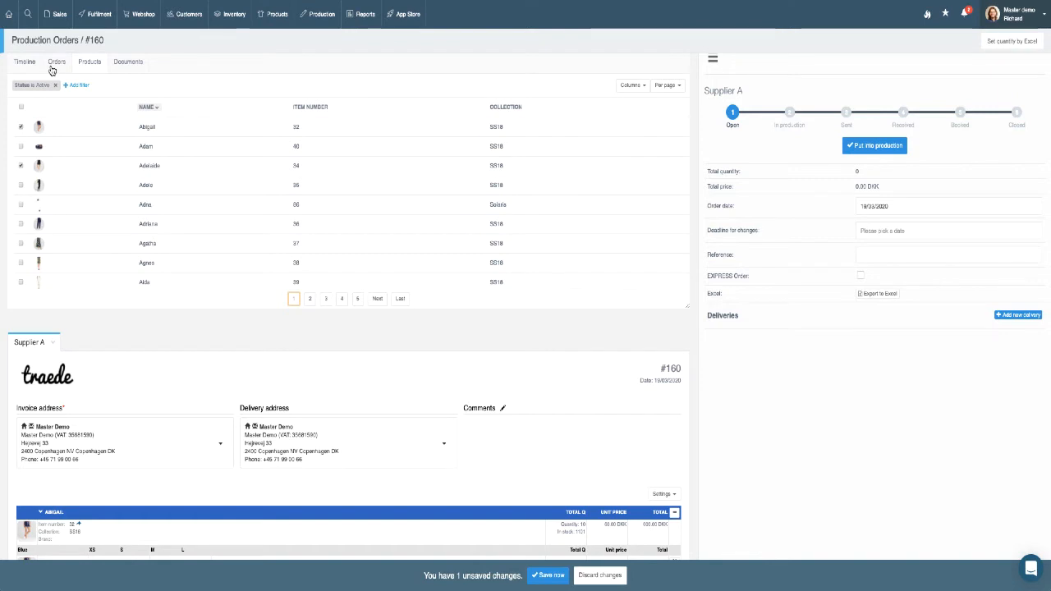
{"action": "left_click", "coordinate": [53, 66]}
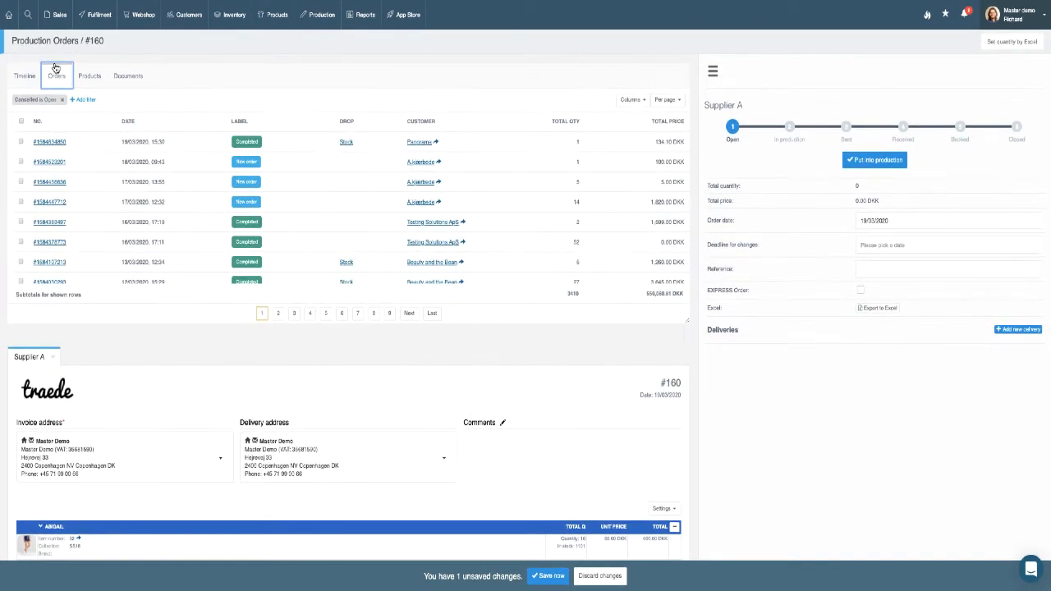
{"action": "scroll", "coordinate": [304, 202], "scroll_direction": "down", "scroll_amount": 1}
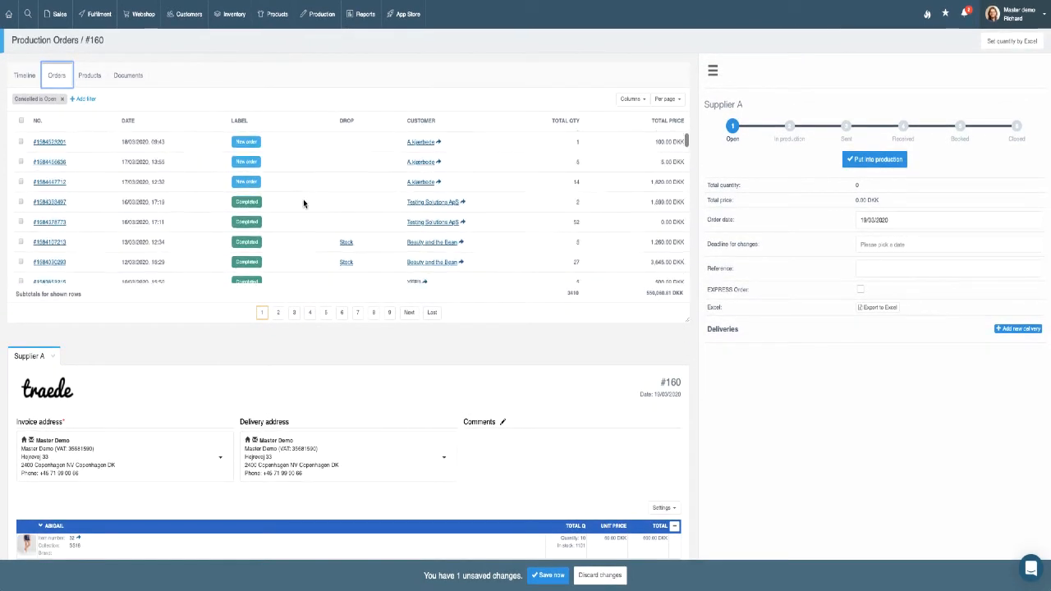
{"action": "scroll", "coordinate": [304, 203], "scroll_direction": "up", "scroll_amount": 1}
{"action": "left_click", "coordinate": [85, 99]}
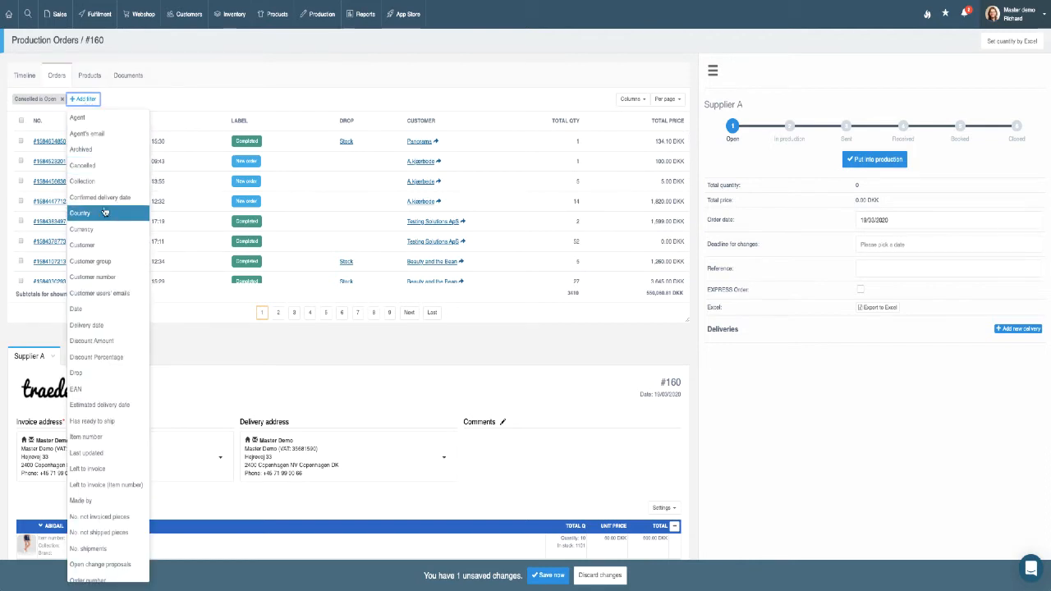
{"action": "left_click", "coordinate": [87, 377]}
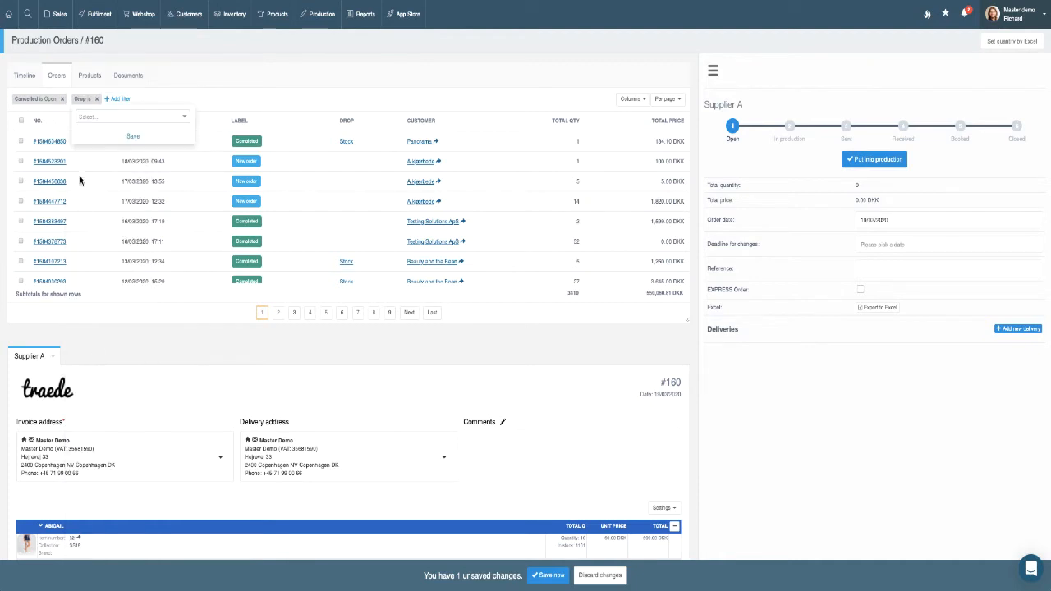
{"action": "left_click", "coordinate": [130, 116]}
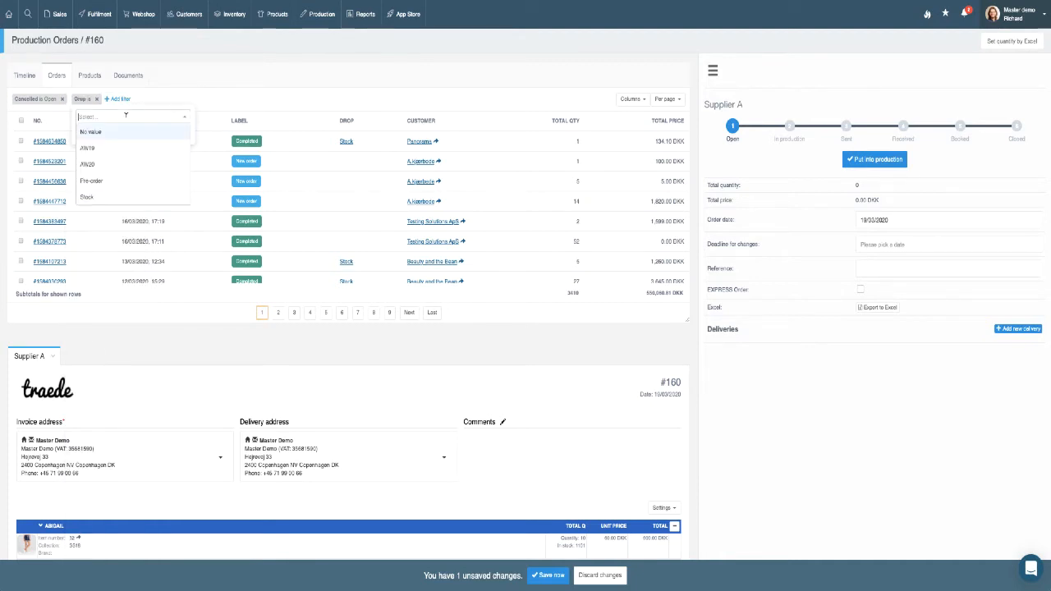
{"action": "left_click", "coordinate": [104, 163]}
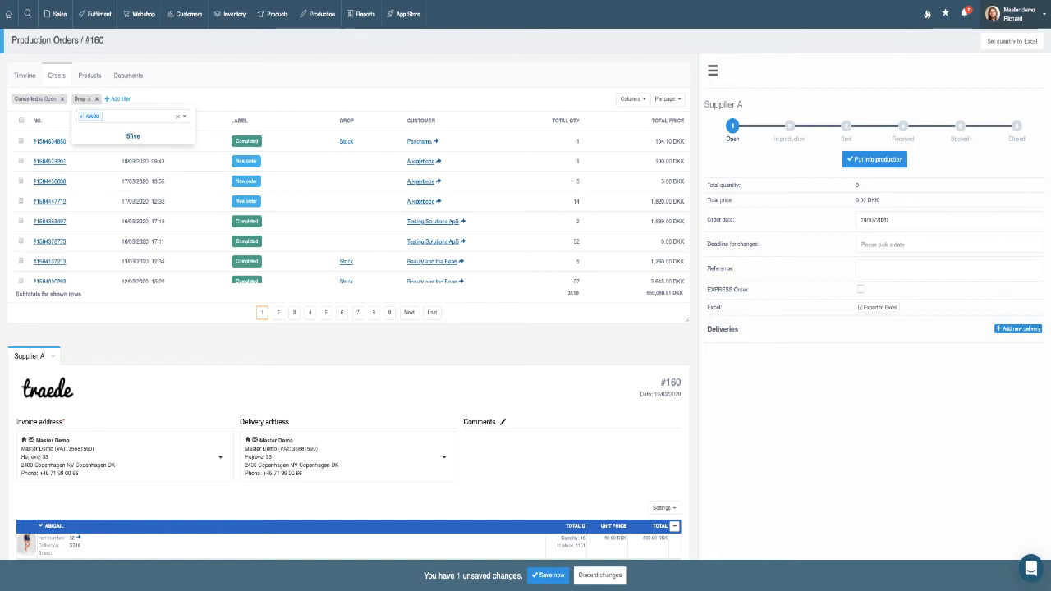
{"action": "left_click", "coordinate": [132, 136]}
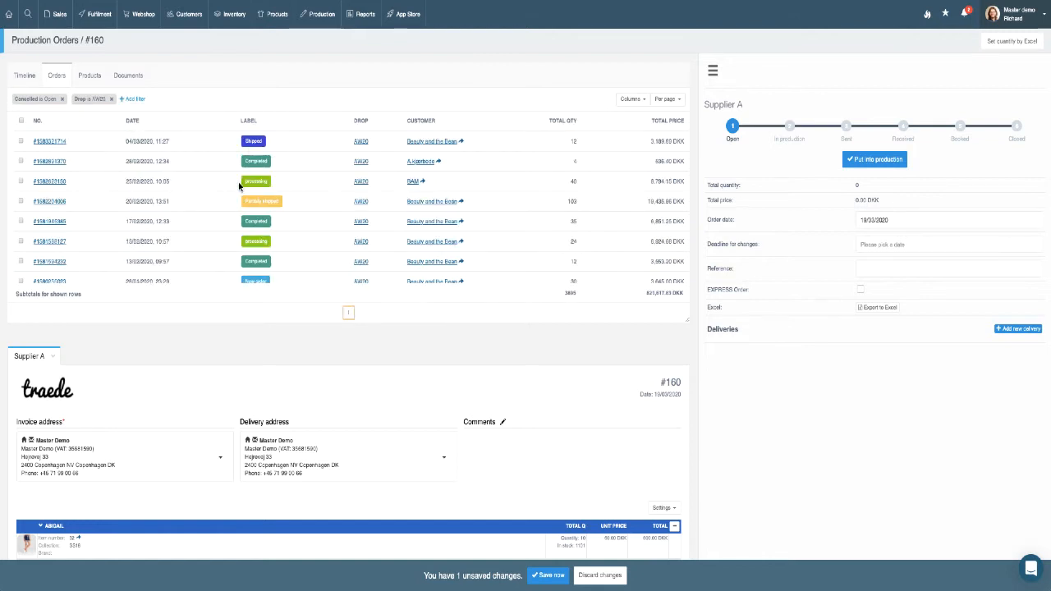
- Select all sales orders in the AW20 drop and save them to the production order
{"action": "scroll", "coordinate": [239, 186], "scroll_direction": "down", "scroll_amount": 10}
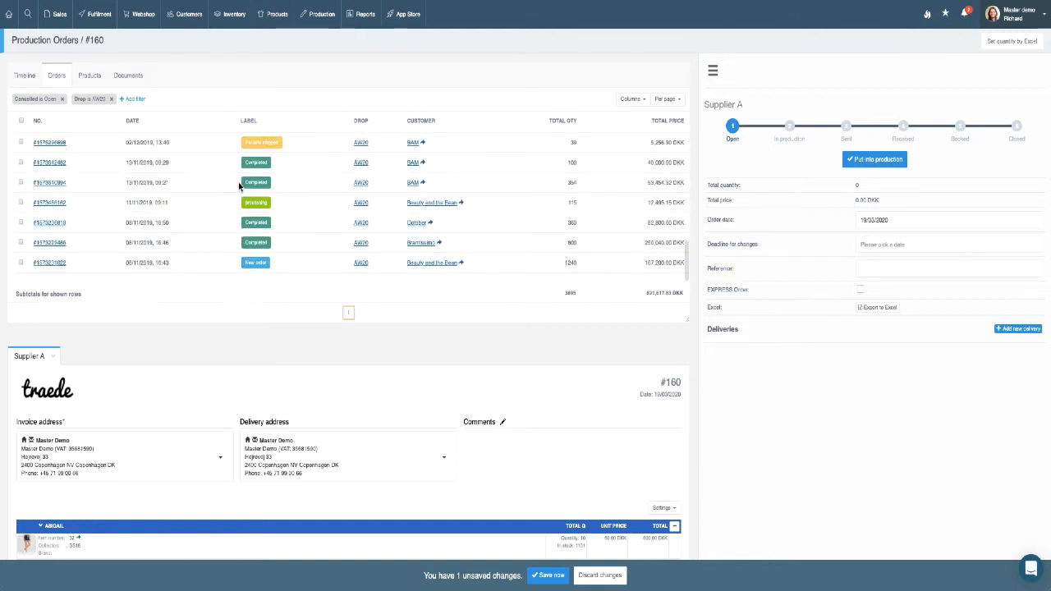
{"action": "scroll", "coordinate": [239, 187], "scroll_direction": "up", "scroll_amount": 10}
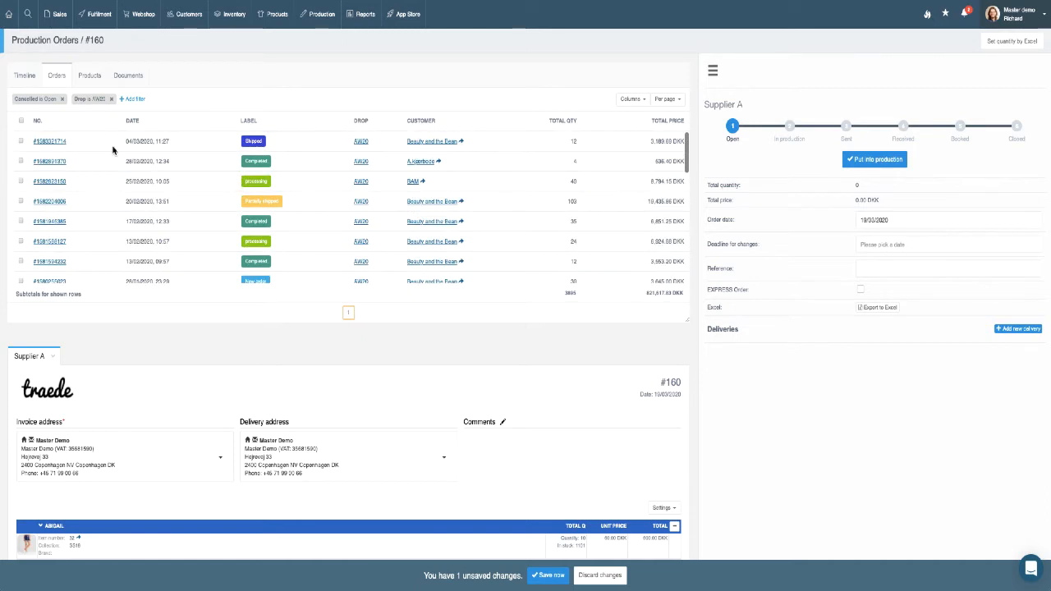
{"action": "left_click", "coordinate": [21, 124]}
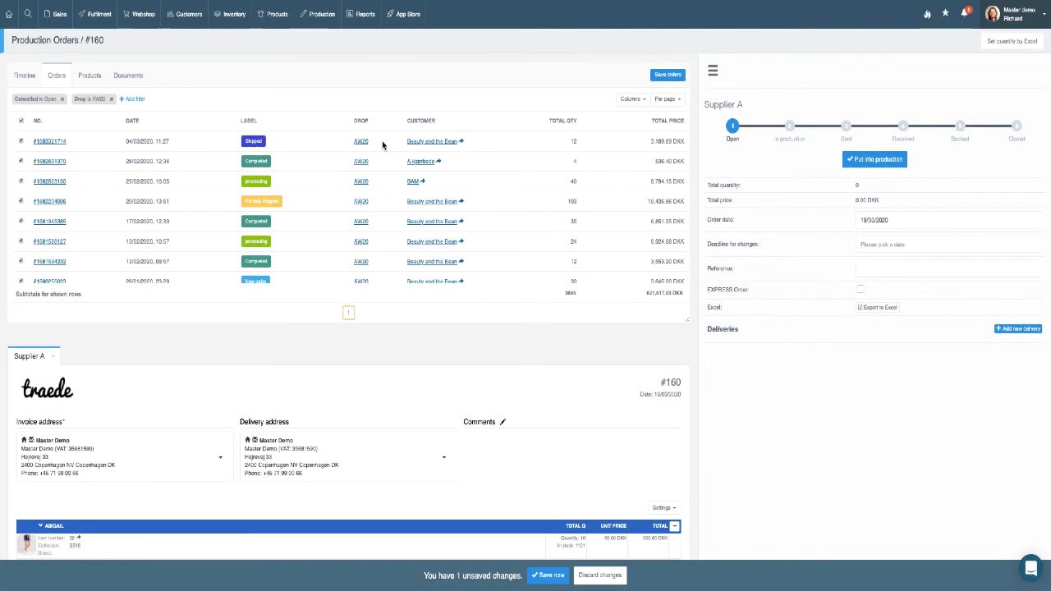
{"action": "left_click", "coordinate": [673, 76]}
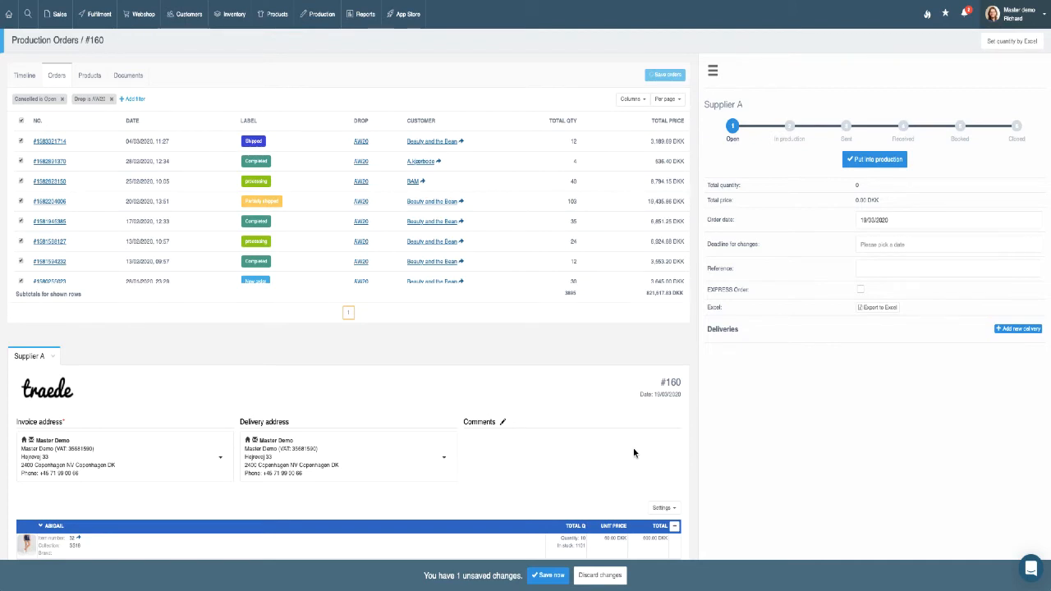
{"action": "scroll", "coordinate": [476, 437], "scroll_direction": "down", "scroll_amount": 2}
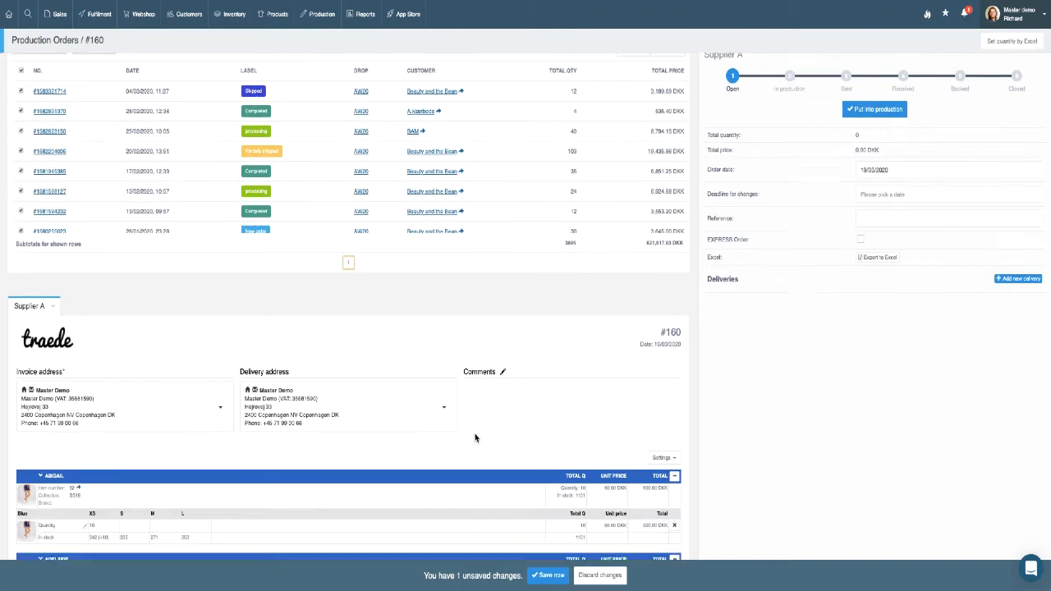
- Review the products with their ordered quantities and the linked sales orders in the production order
{"action": "scroll", "coordinate": [476, 438], "scroll_direction": "up", "scroll_amount": 1}
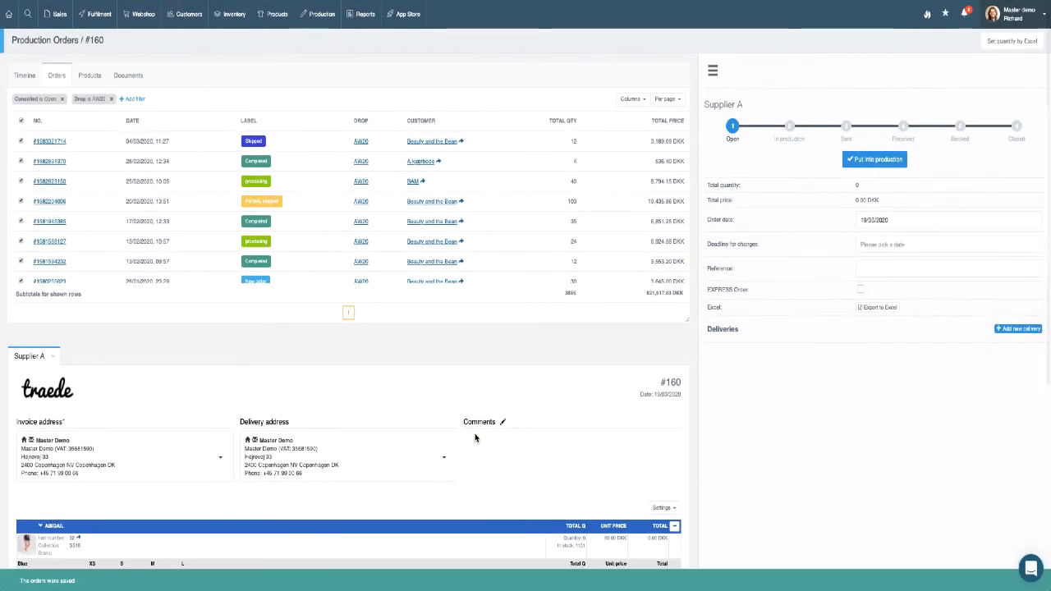
{"action": "scroll", "coordinate": [475, 437], "scroll_direction": "down", "scroll_amount": 4}
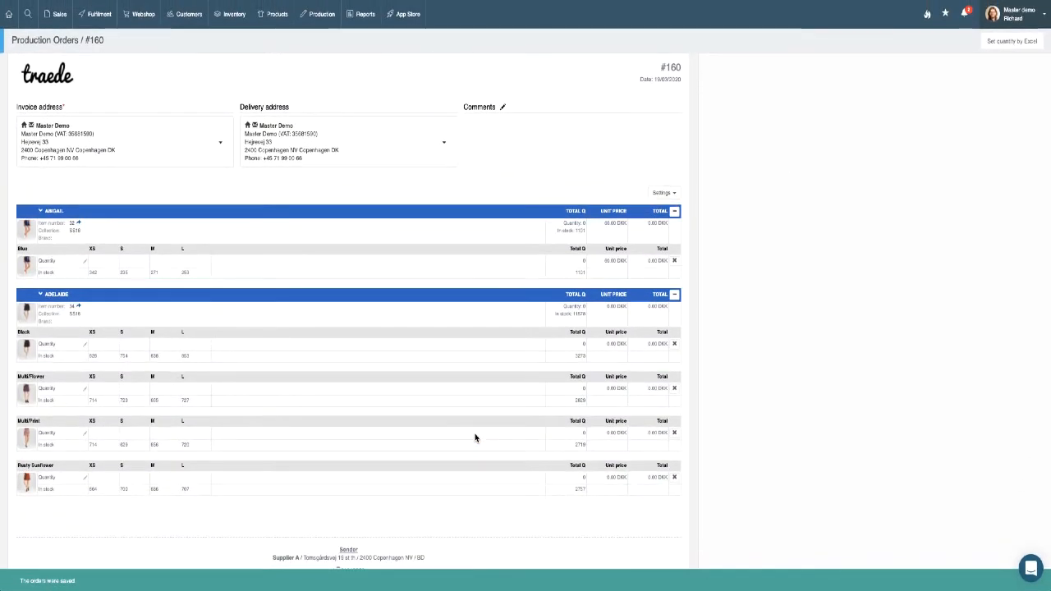
{"action": "scroll", "coordinate": [474, 438], "scroll_direction": "up", "scroll_amount": 4}
{"action": "scroll", "coordinate": [538, 420], "scroll_direction": "down", "scroll_amount": 1}
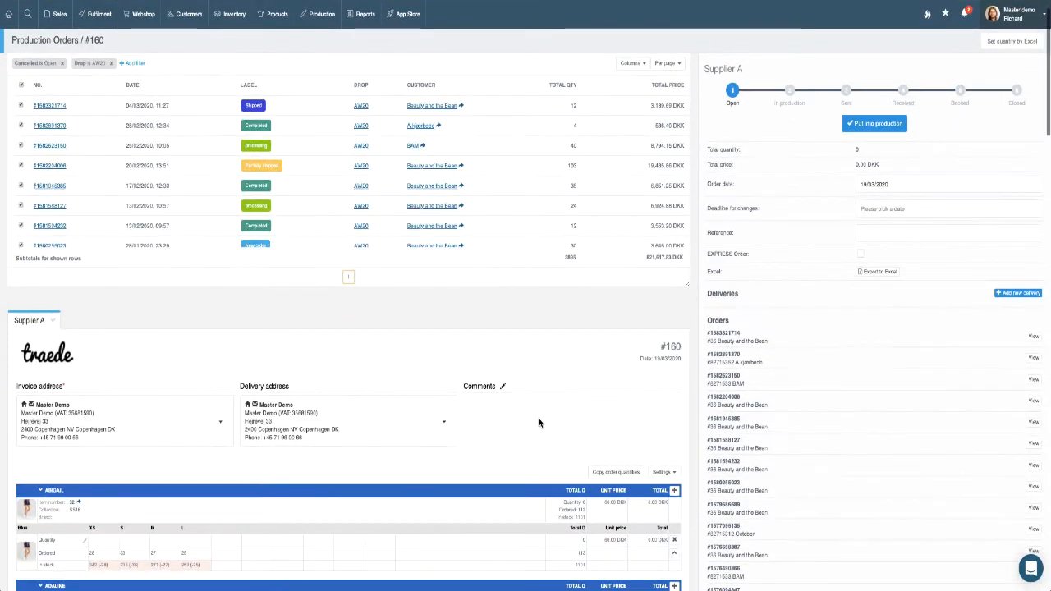
{"action": "scroll", "coordinate": [539, 420], "scroll_direction": "up", "scroll_amount": 1}
{"action": "scroll", "coordinate": [610, 436], "scroll_direction": "down", "scroll_amount": 7}
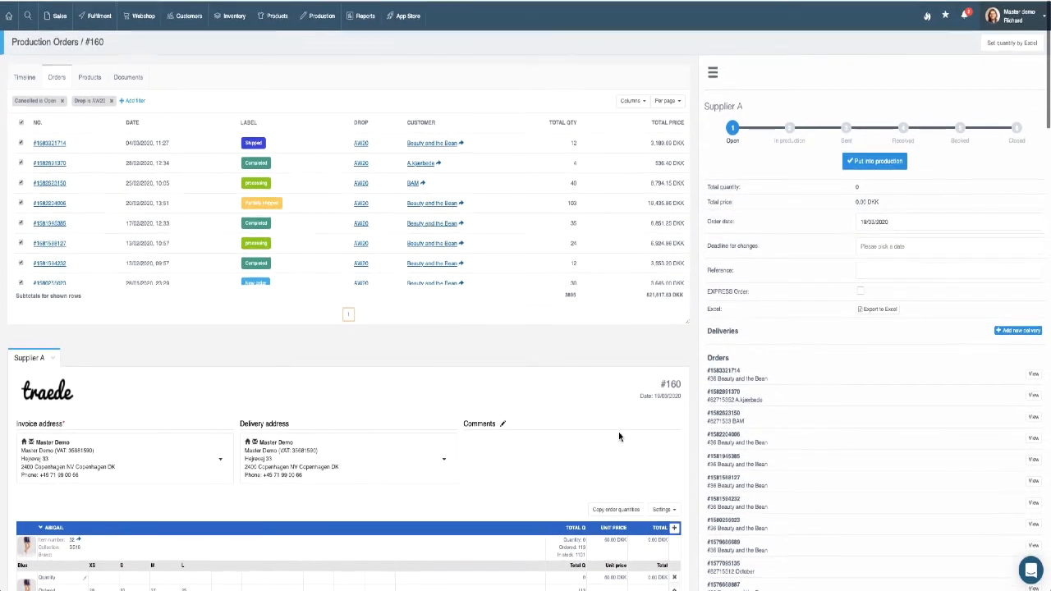
{"action": "scroll", "coordinate": [619, 436], "scroll_direction": "down", "scroll_amount": 15}
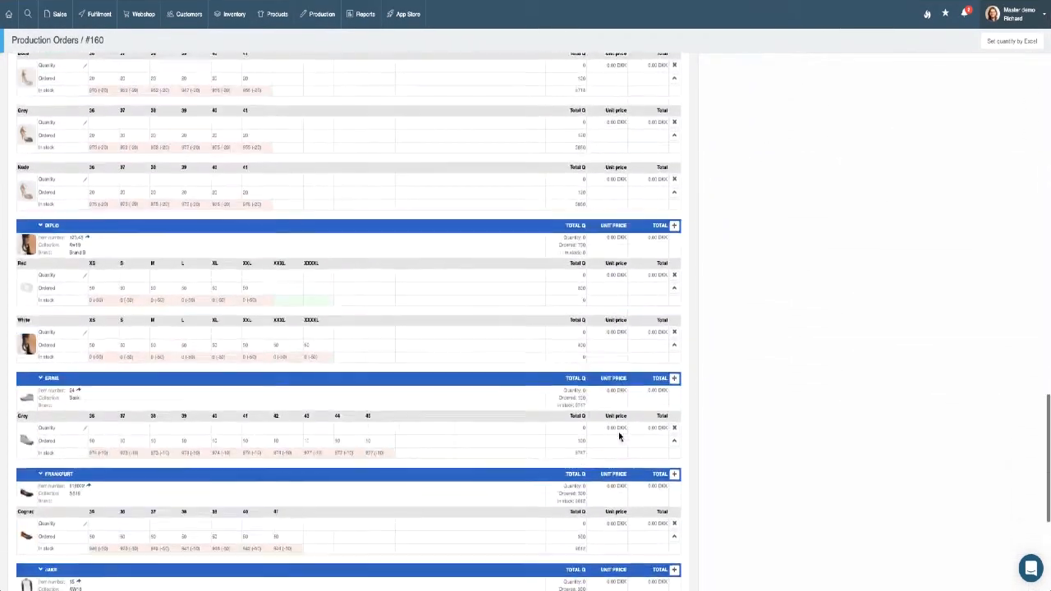
{"action": "scroll", "coordinate": [517, 217], "scroll_direction": "up", "scroll_amount": 15}
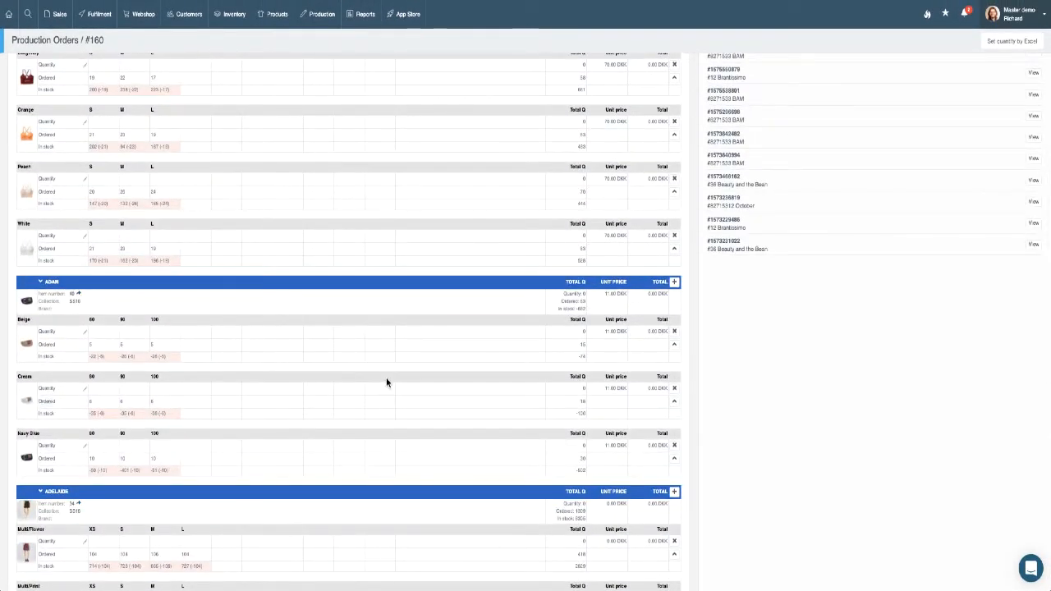
{"action": "scroll", "coordinate": [414, 119], "scroll_direction": "up", "scroll_amount": 9}
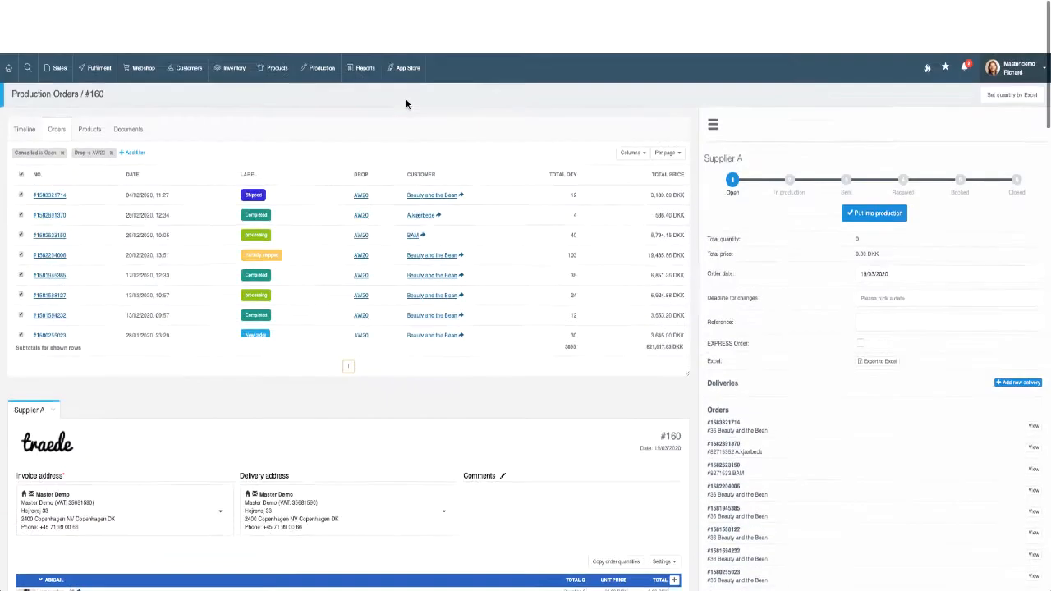
{"action": "scroll", "coordinate": [525, 329], "scroll_direction": "down", "scroll_amount": 2}
{"action": "scroll", "coordinate": [239, 397], "scroll_direction": "down", "scroll_amount": 1}
{"action": "scroll", "coordinate": [234, 377], "scroll_direction": "up", "scroll_amount": 1}
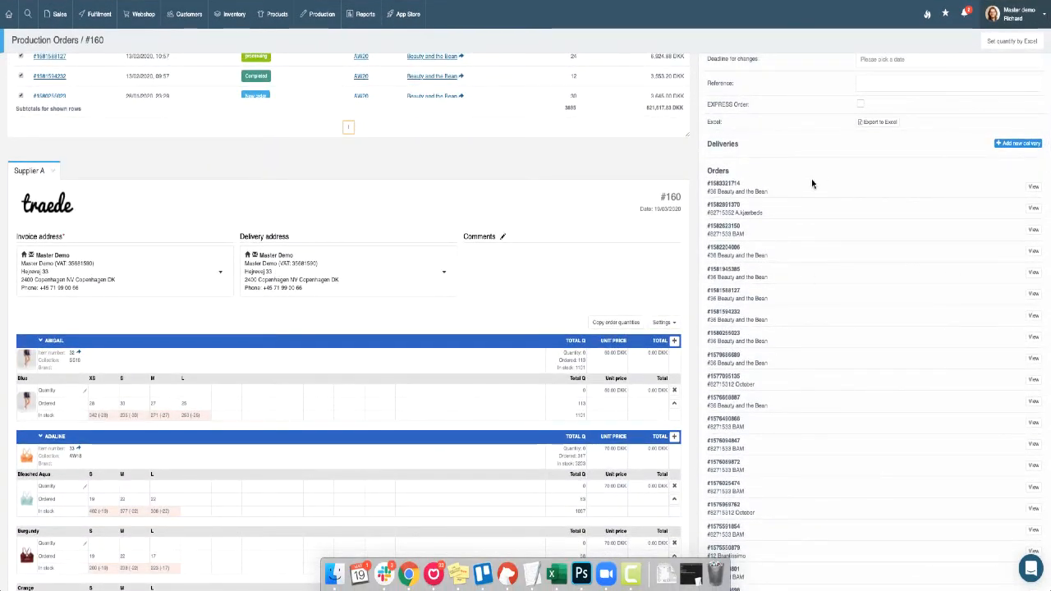
{"action": "scroll", "coordinate": [800, 214], "scroll_direction": "down", "scroll_amount": 5}
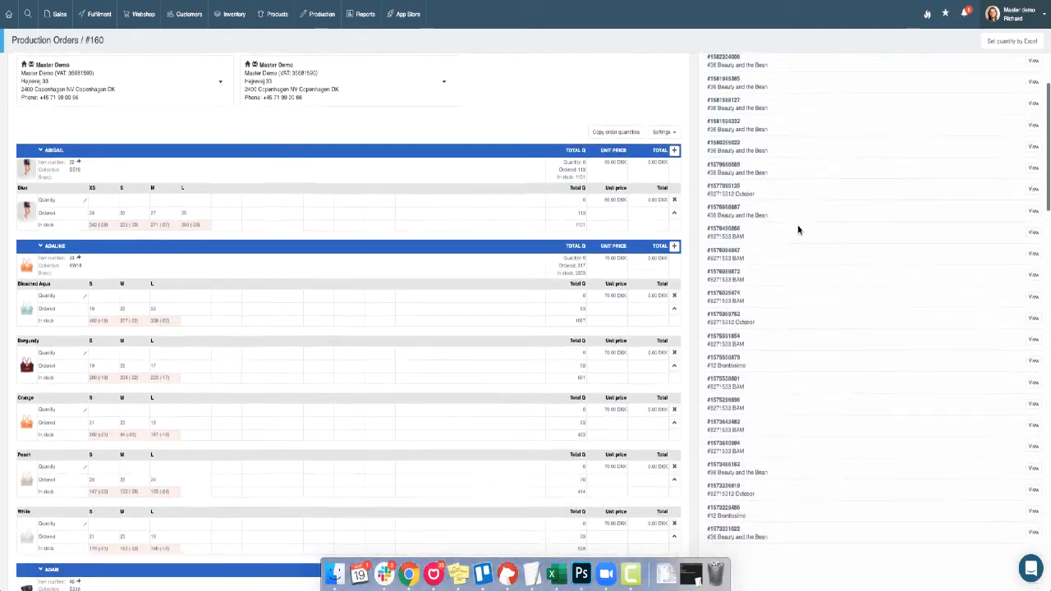
{"action": "scroll", "coordinate": [798, 230], "scroll_direction": "up", "scroll_amount": 5}
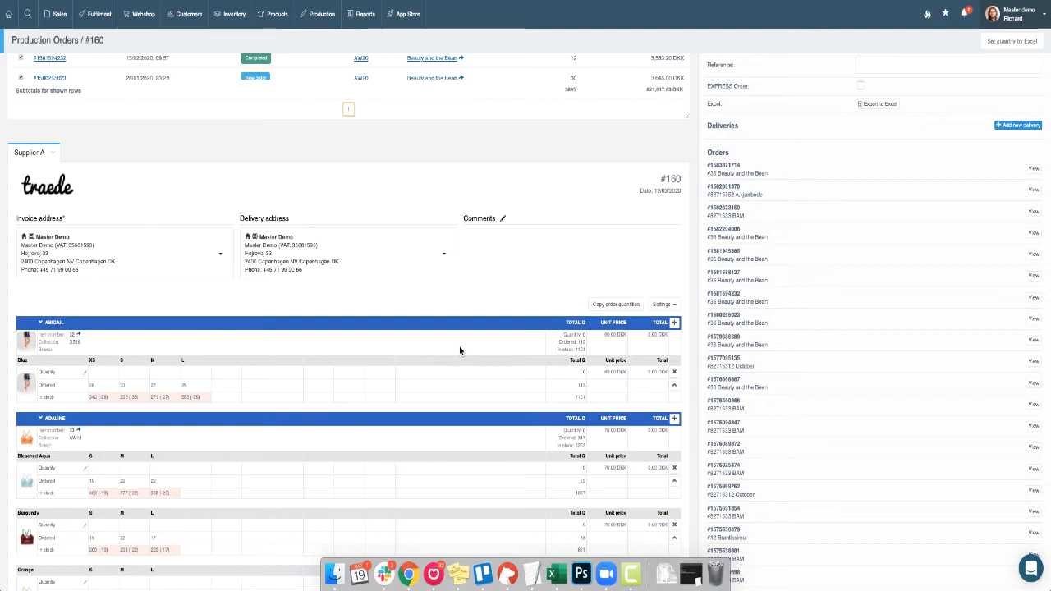
- Set the production quantities of Abigail in Blue to 28 for XS, 33 for S, 27 for M and 25 for L
{"action": "scroll", "coordinate": [422, 364], "scroll_direction": "down", "scroll_amount": 3}
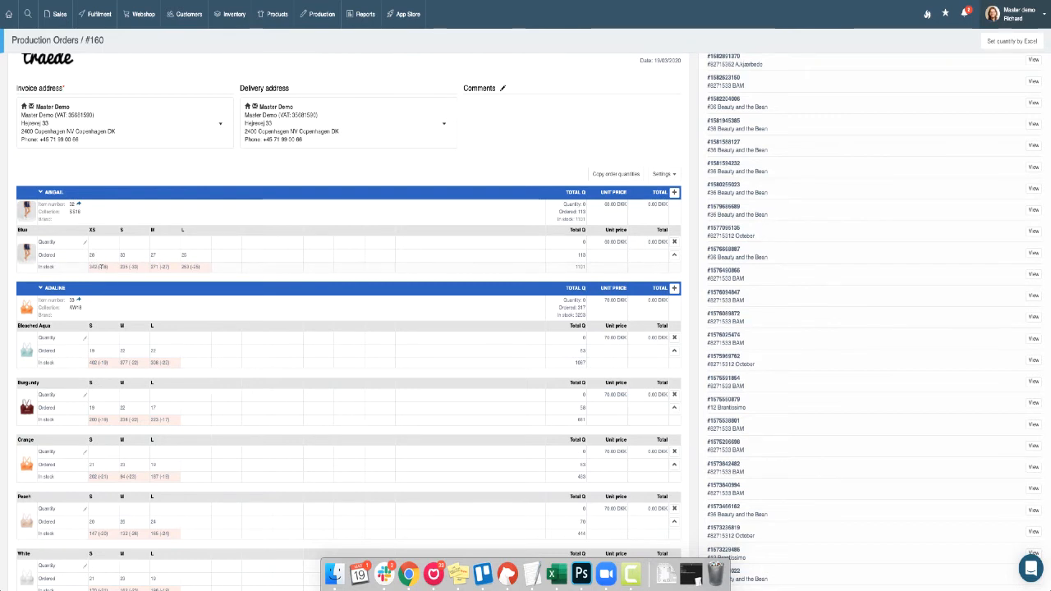
{"action": "left_click", "coordinate": [104, 240]}
{"action": "type", "text": "28"}
{"action": "key", "text": "Tab"}
{"action": "type", "text": "33"}
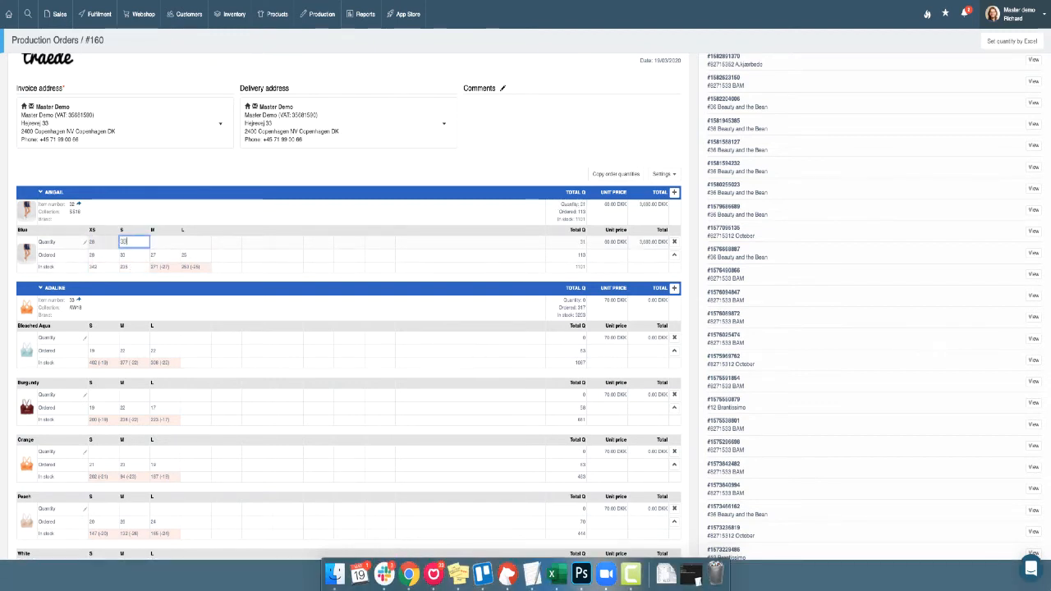
{"action": "key", "text": "Tab"}
{"action": "type", "text": "27"}
{"action": "key", "text": "Tab"}
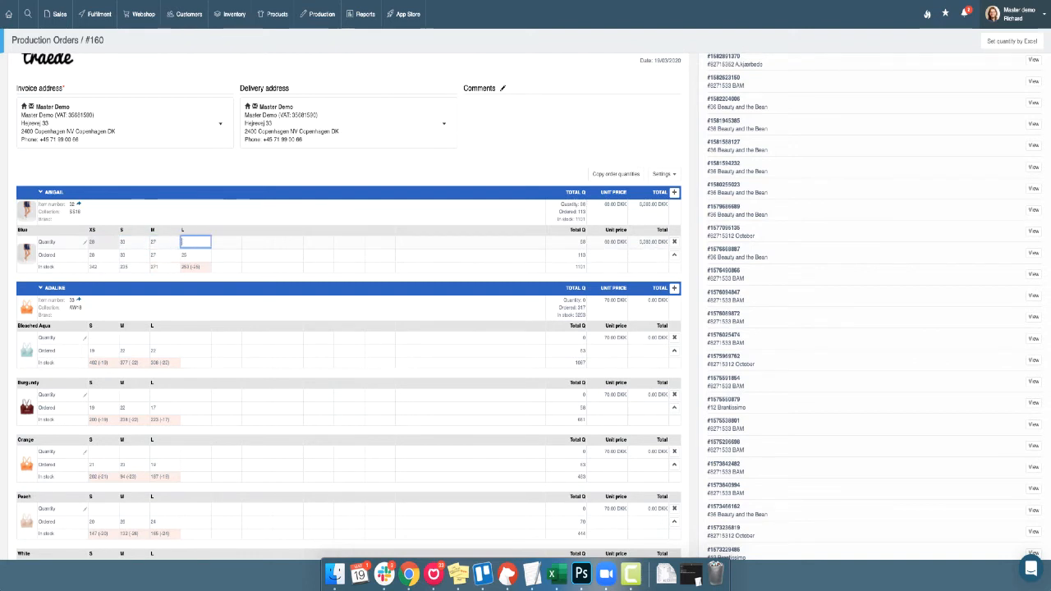
{"action": "type", "text": "25"}
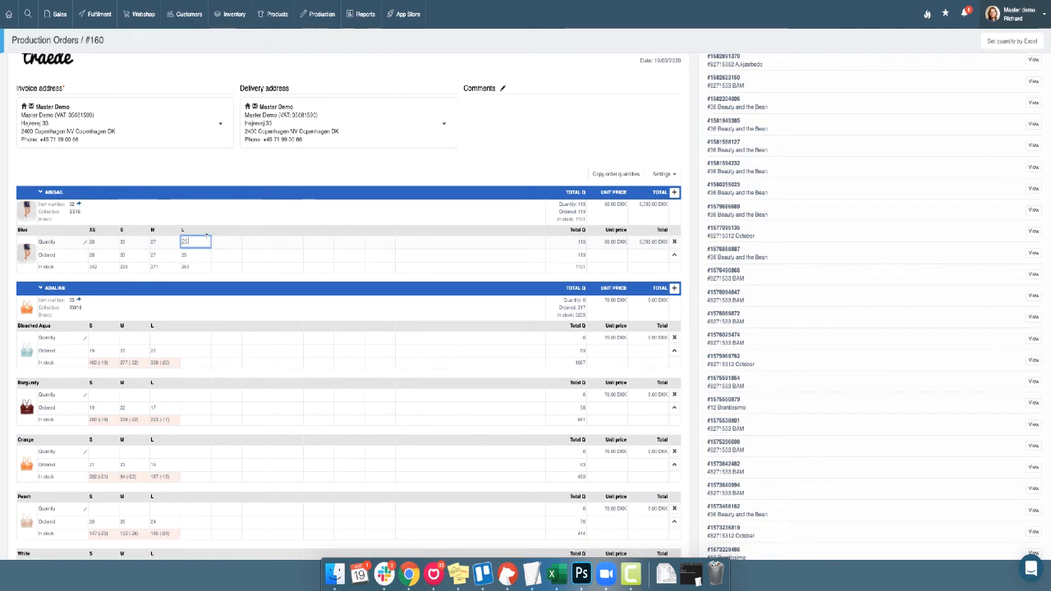
{"action": "left_click", "coordinate": [229, 219]}
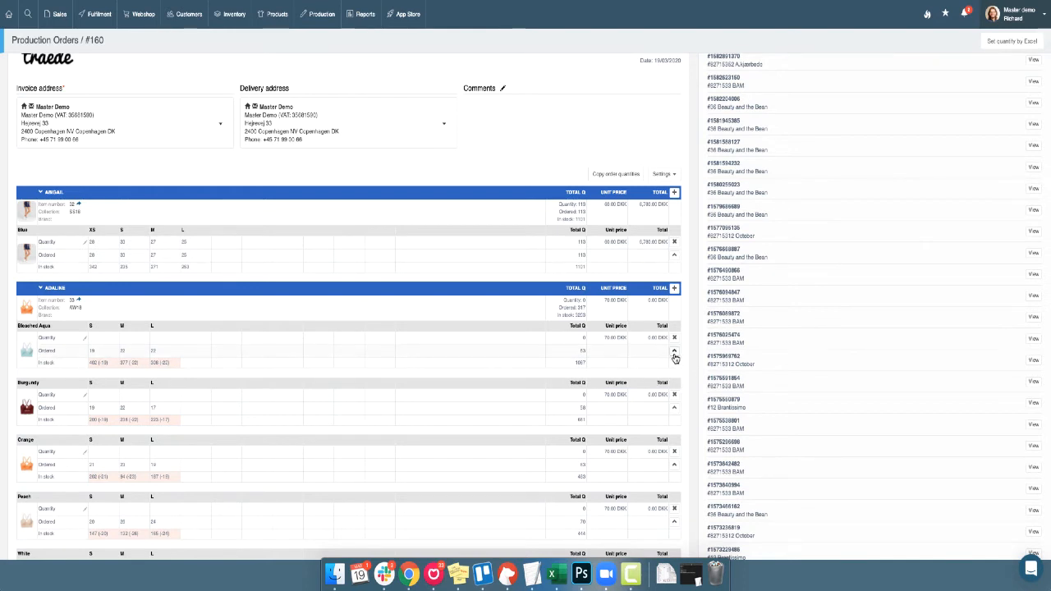
- Copy the ordered quantities into Adaline in Bleached Aqua and change them to 22 for S, 25 for M and 25 for L
{"action": "left_click", "coordinate": [674, 352]}
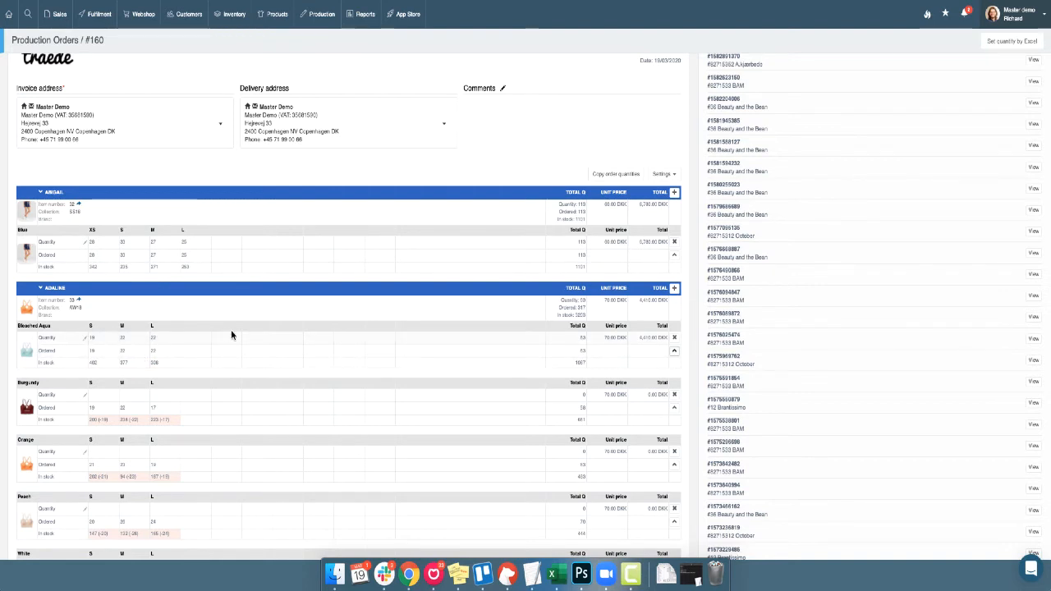
{"action": "left_click", "coordinate": [95, 338]}
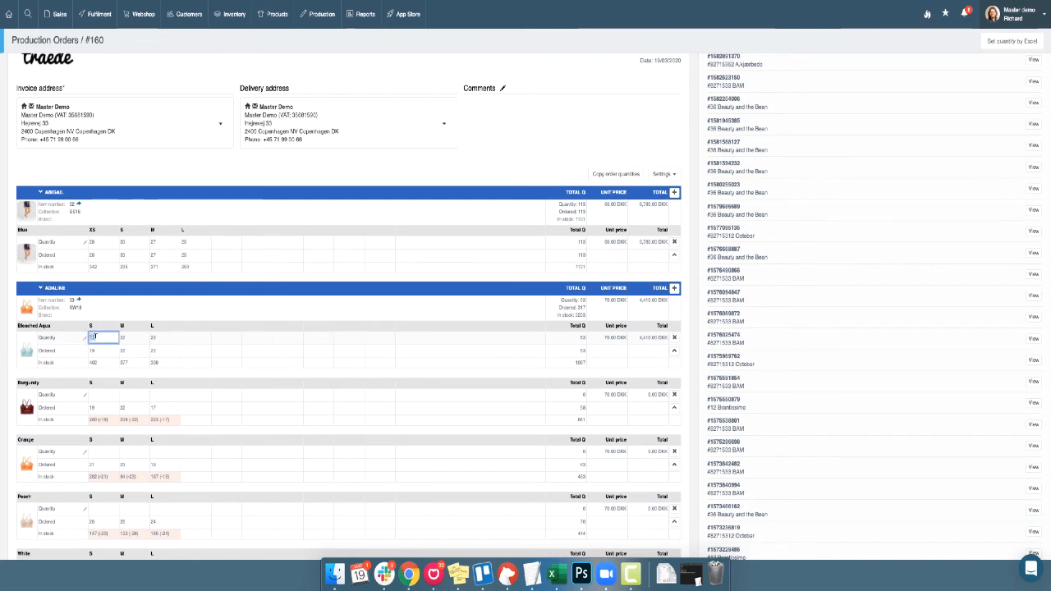
{"action": "type", "text": "22"}
{"action": "key", "text": "Tab"}
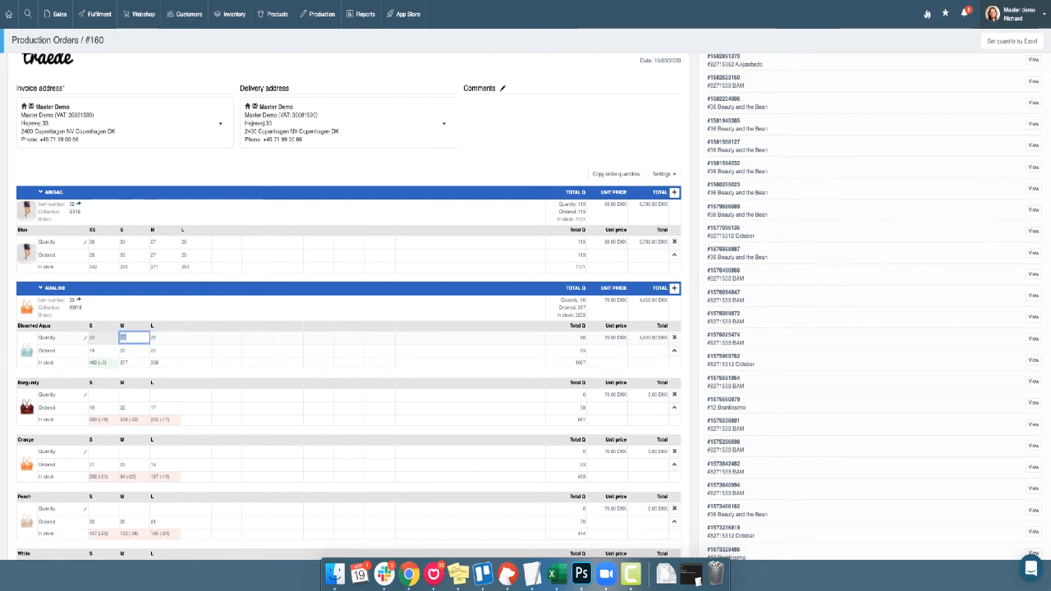
{"action": "type", "text": "25"}
{"action": "key", "text": "Tab"}
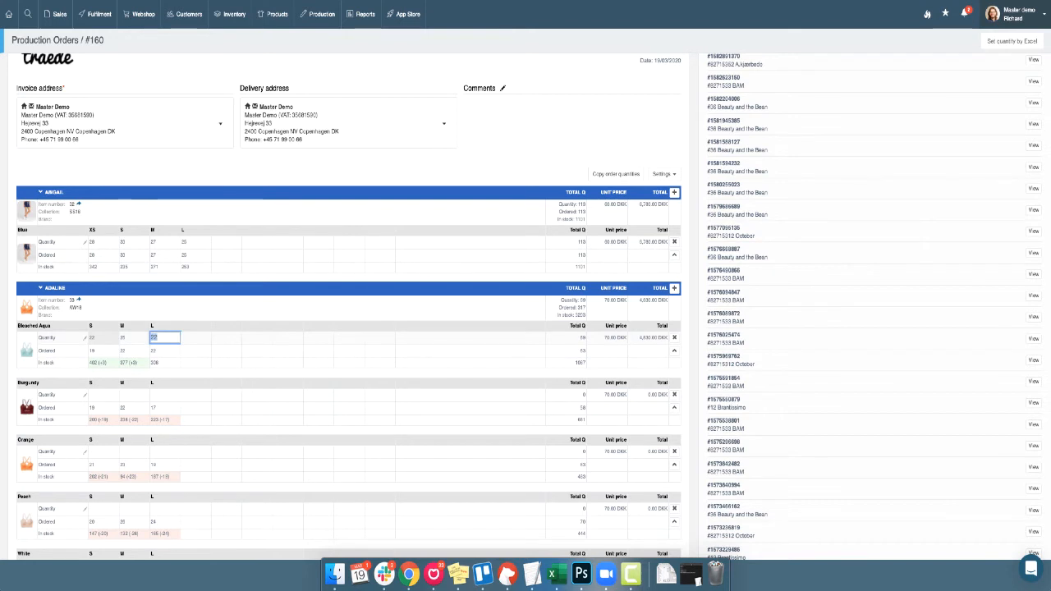
{"action": "type", "text": "25"}
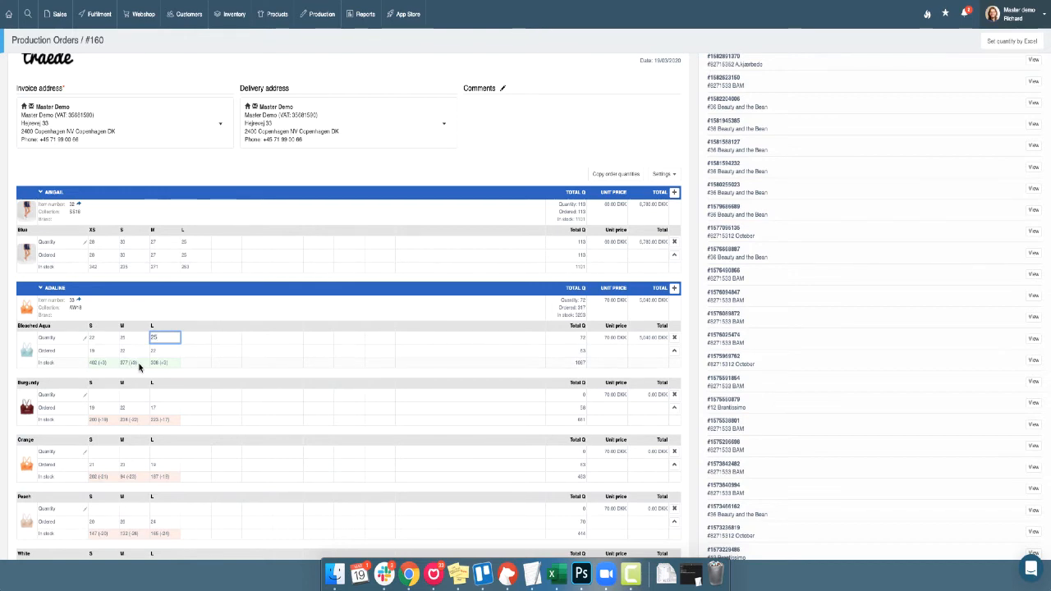
- Copy the order quantities to all products in the production order and check the filled-in rows
{"action": "scroll", "coordinate": [139, 367], "scroll_direction": "up", "scroll_amount": 3}
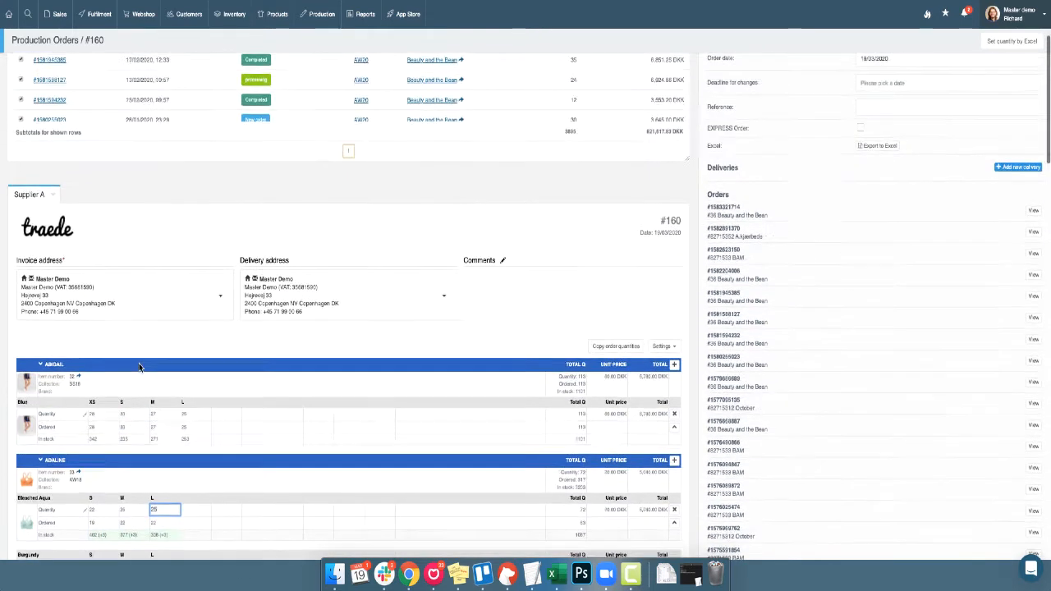
{"action": "scroll", "coordinate": [138, 367], "scroll_direction": "down", "scroll_amount": 2}
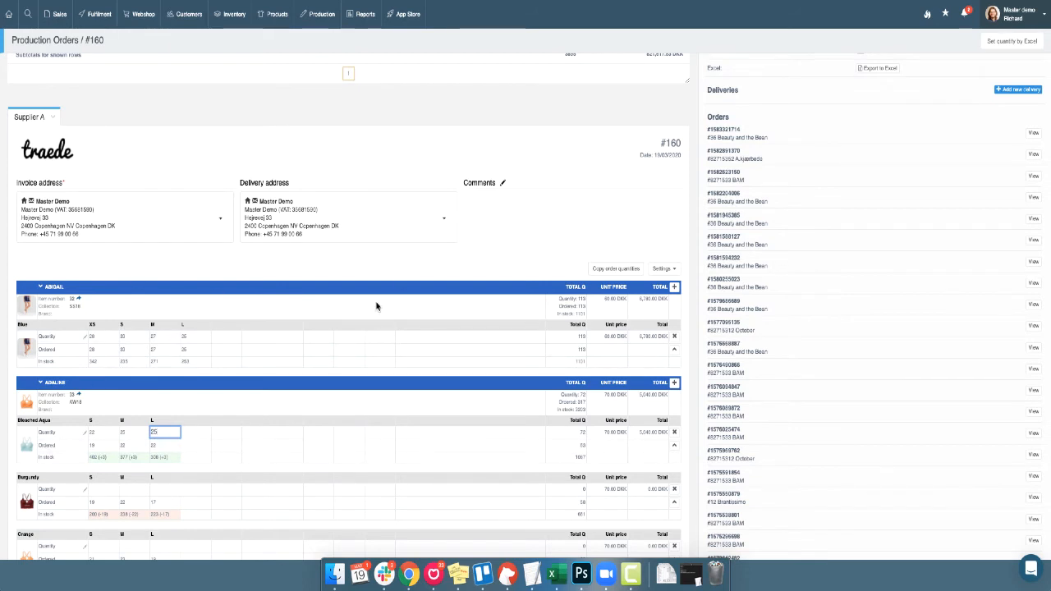
{"action": "left_click", "coordinate": [617, 270]}
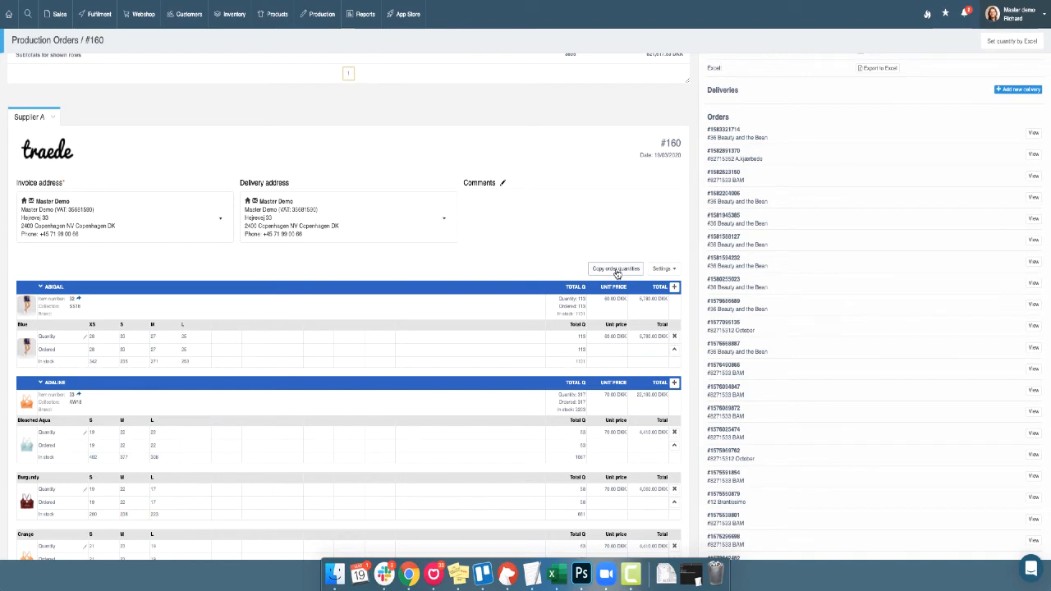
{"action": "scroll", "coordinate": [326, 436], "scroll_direction": "down", "scroll_amount": 5}
{"action": "scroll", "coordinate": [326, 452], "scroll_direction": "down", "scroll_amount": 3}
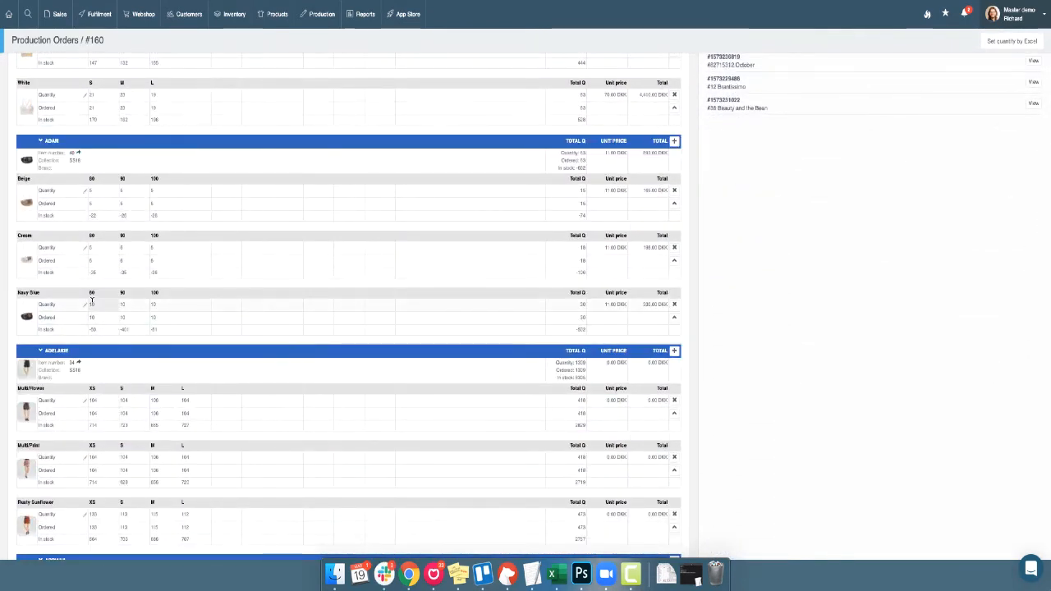
{"action": "scroll", "coordinate": [96, 316], "scroll_direction": "down", "scroll_amount": 2}
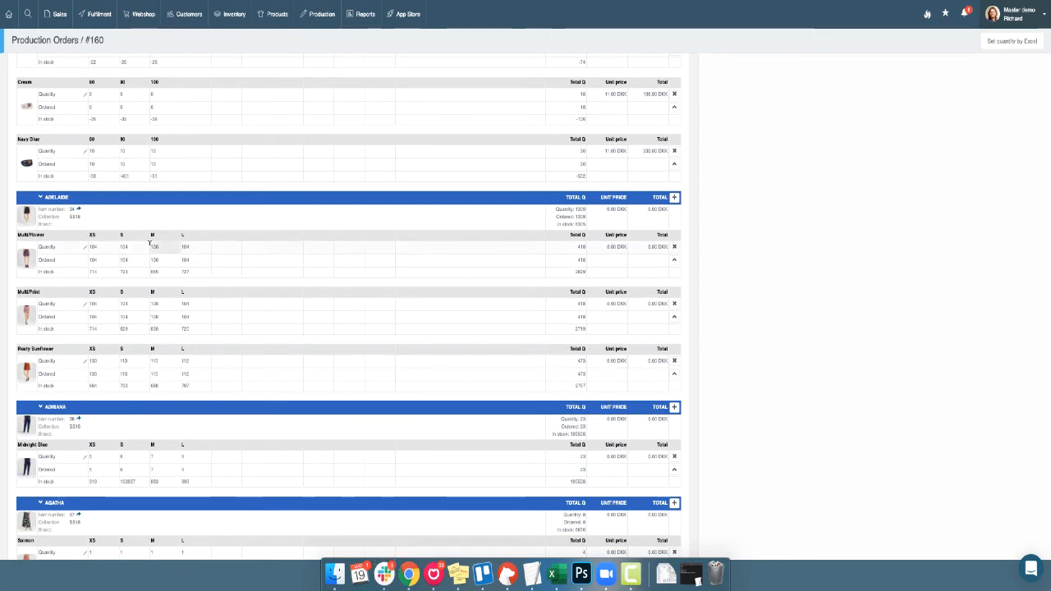
{"action": "scroll", "coordinate": [152, 238], "scroll_direction": "down", "scroll_amount": 4}
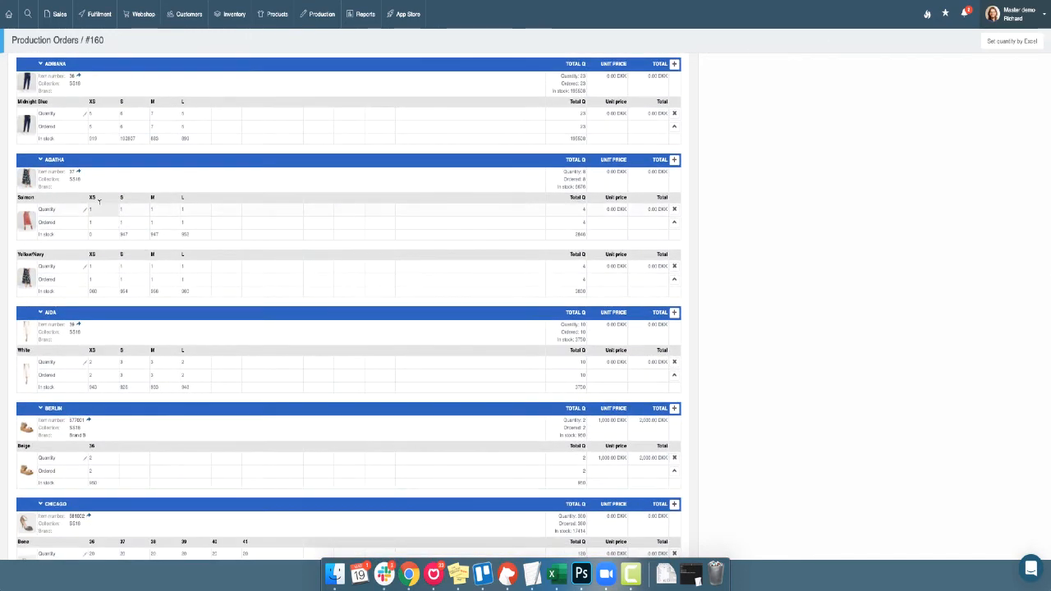
- Show the documents of the production order
{"action": "scroll", "coordinate": [163, 185], "scroll_direction": "up", "scroll_amount": 15}
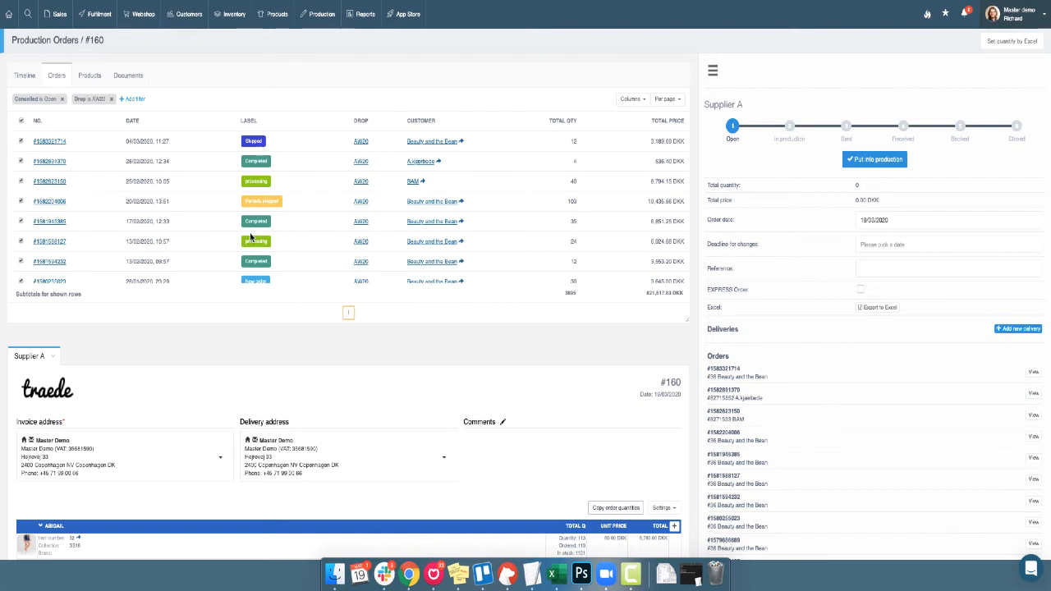
{"action": "left_click", "coordinate": [125, 75]}
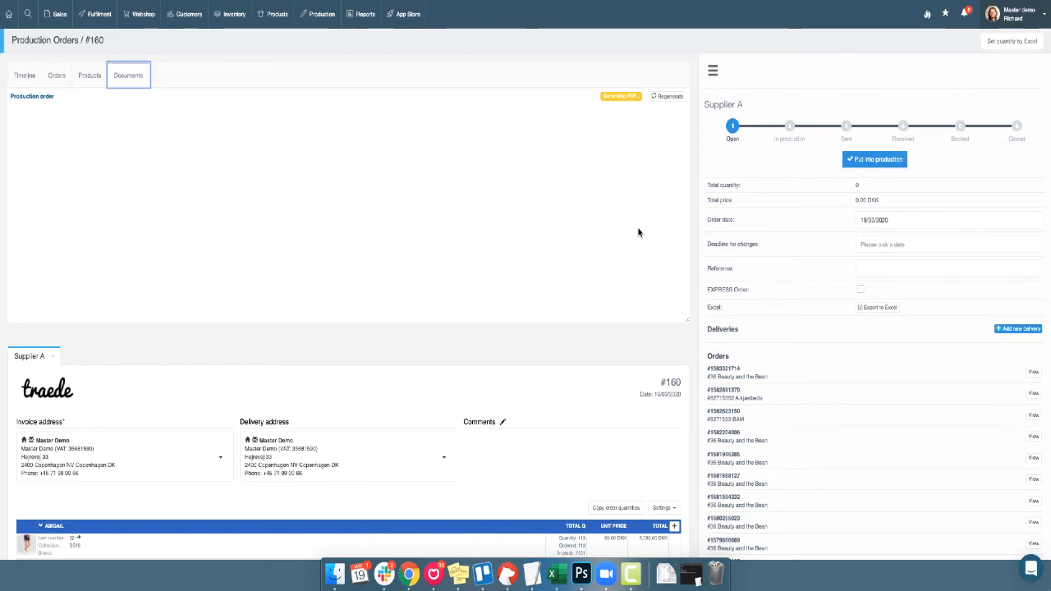
{"action": "scroll", "coordinate": [821, 271], "scroll_direction": "down", "scroll_amount": 1}
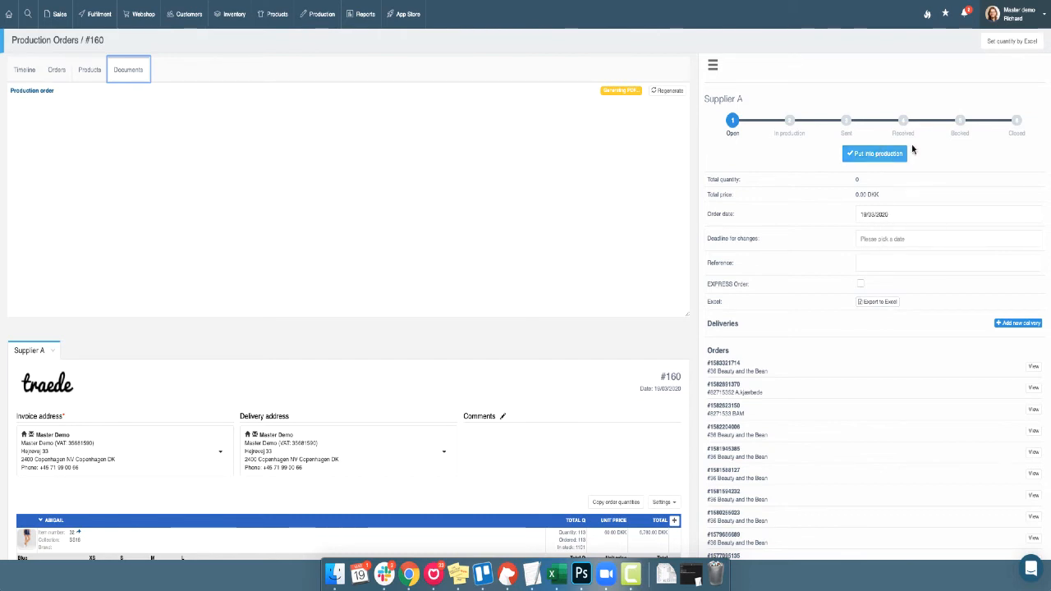
- Put the production order into production, looking over the supplier email text and choosing not to send an email
{"action": "left_click", "coordinate": [880, 161]}
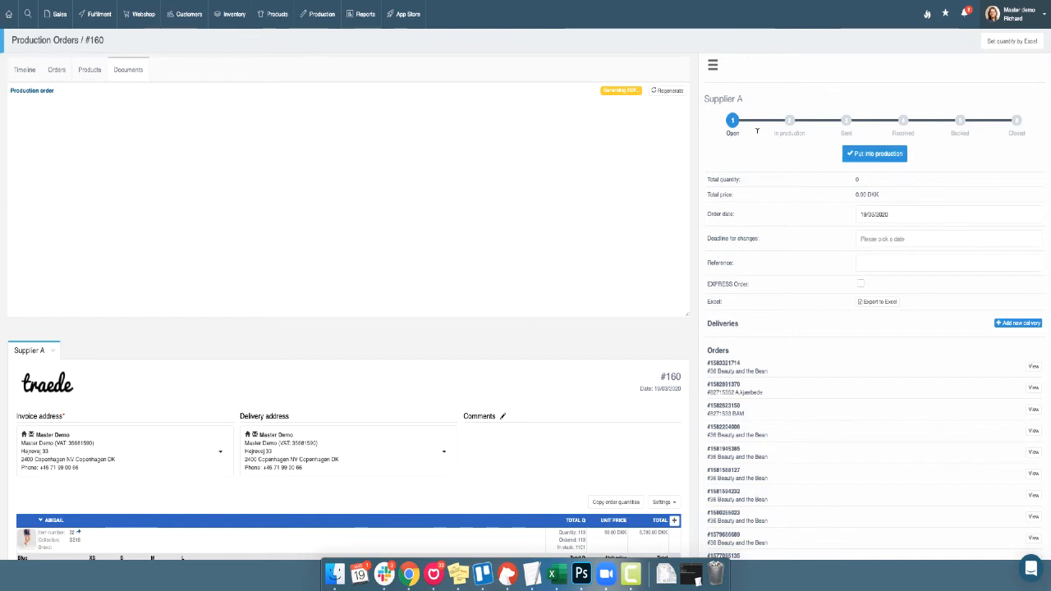
{"action": "left_click", "coordinate": [879, 161]}
{"action": "left_click", "coordinate": [875, 155]}
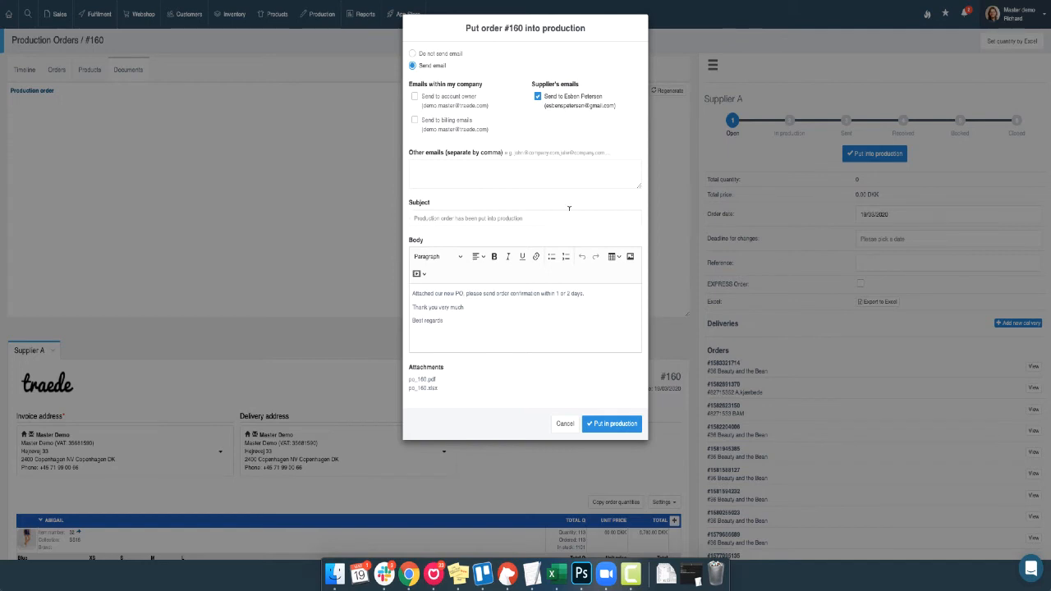
{"action": "left_click_drag", "start_coordinate": [450, 320], "coordinate": [413, 292]}
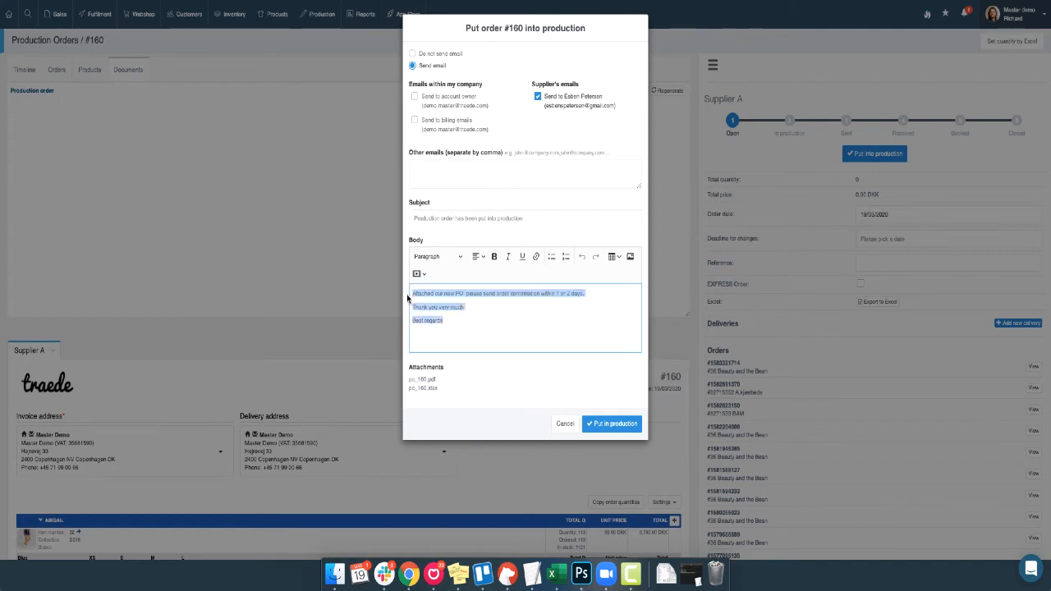
{"action": "left_click", "coordinate": [448, 400]}
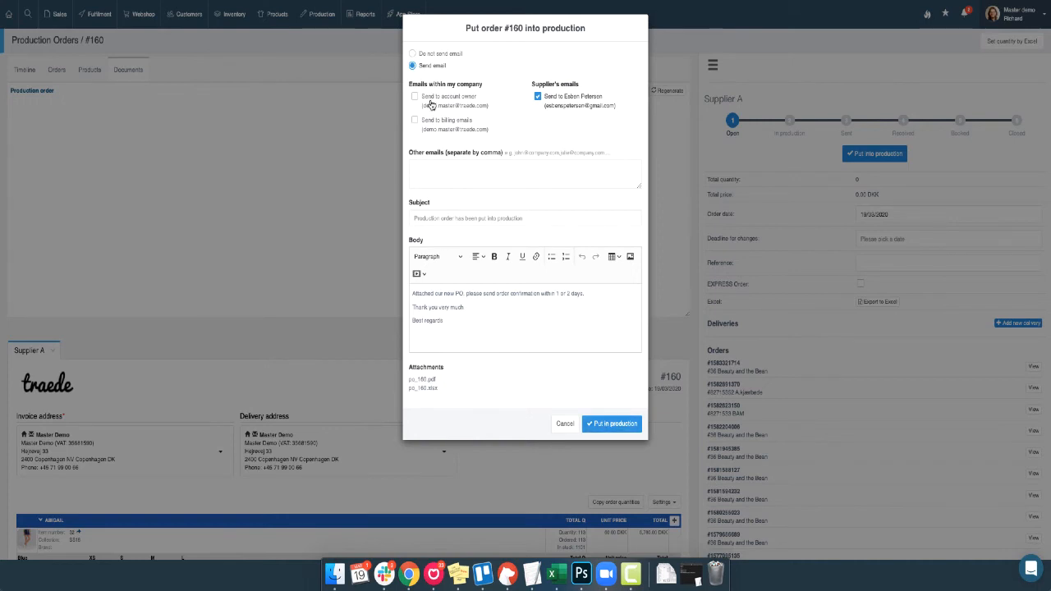
{"action": "left_click", "coordinate": [413, 55]}
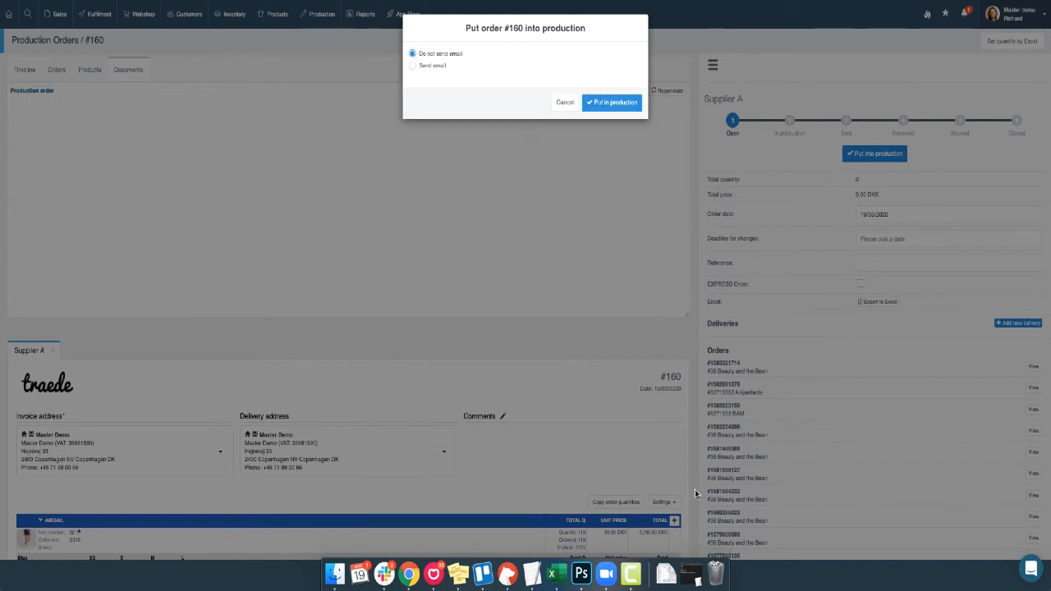
{"action": "left_click", "coordinate": [596, 102]}
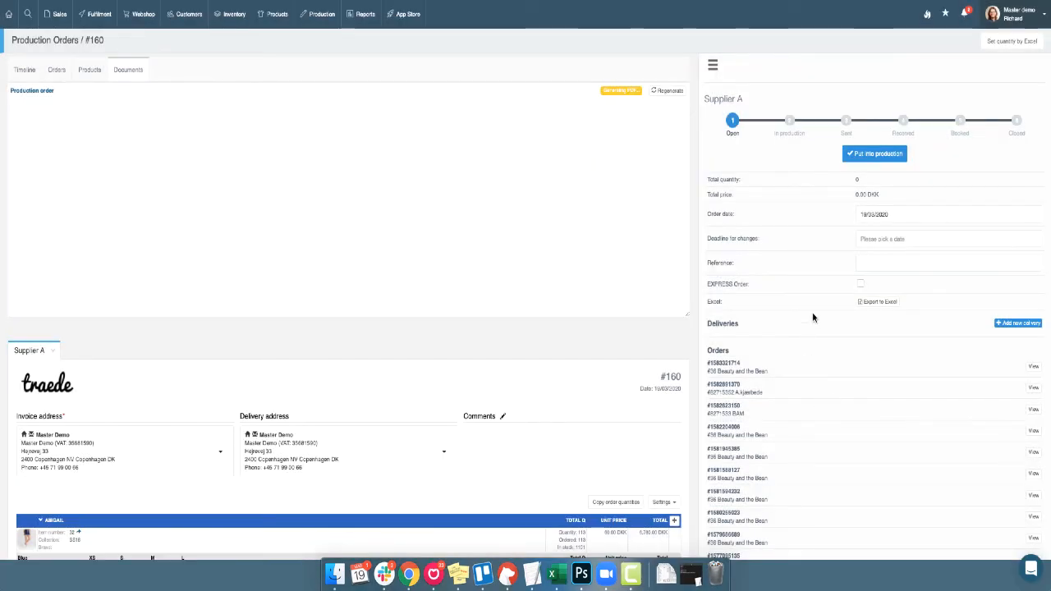
- Create a delivery for the production order to the In stock inventory location with expected delivery 01/04/2020
{"action": "scroll", "coordinate": [813, 316], "scroll_direction": "down", "scroll_amount": 2}
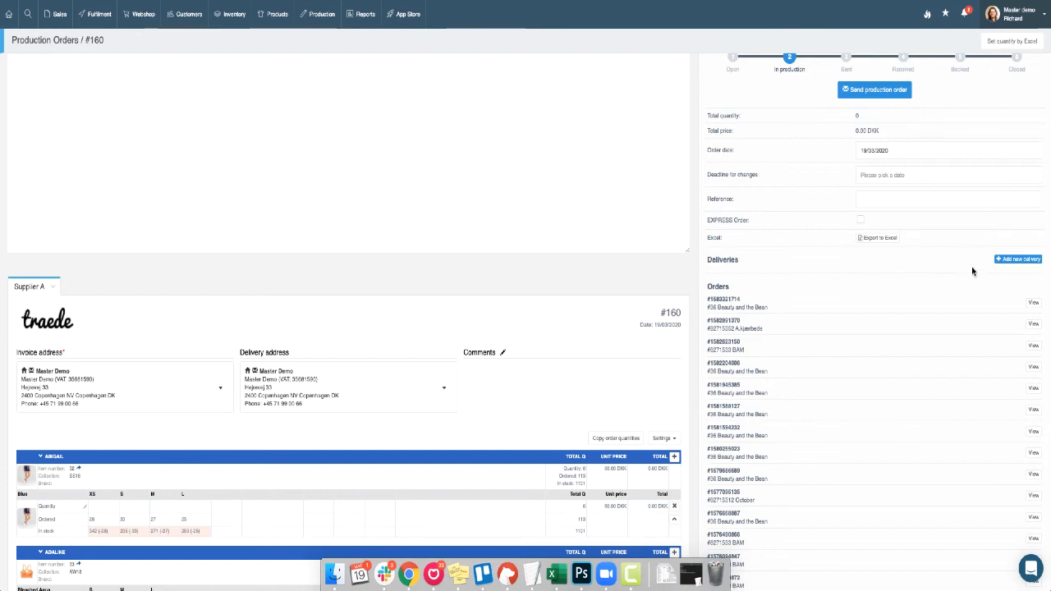
{"action": "left_click", "coordinate": [1021, 261]}
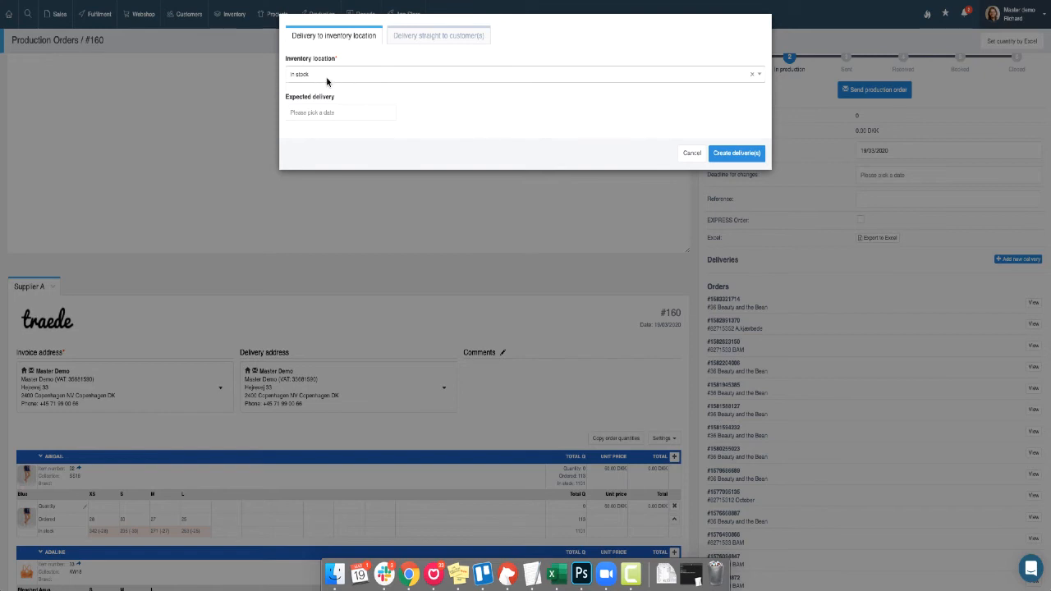
{"action": "left_click", "coordinate": [315, 112]}
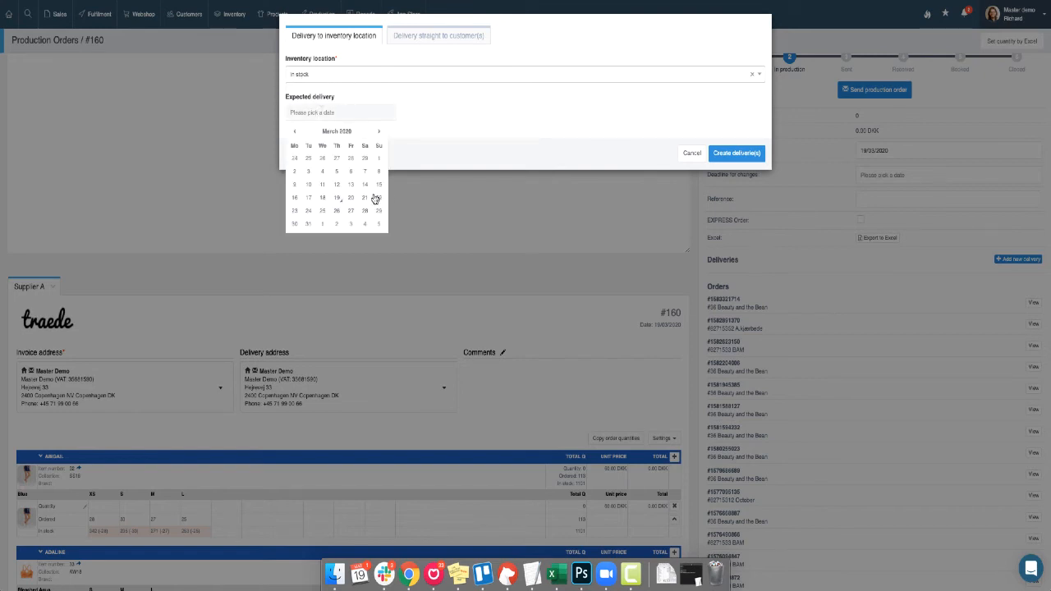
{"action": "left_click", "coordinate": [321, 228]}
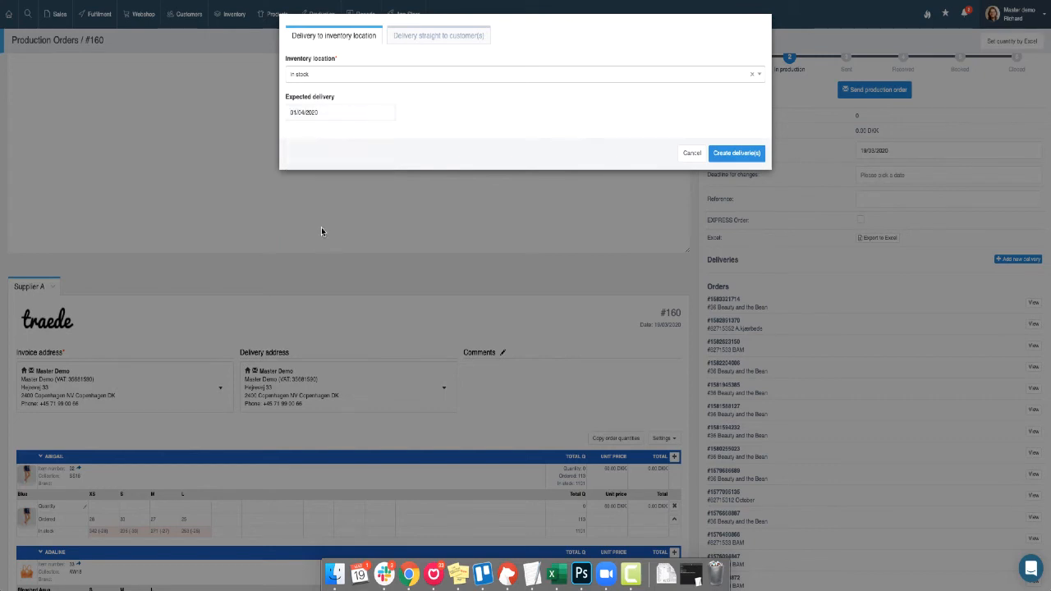
{"action": "left_click", "coordinate": [741, 154]}
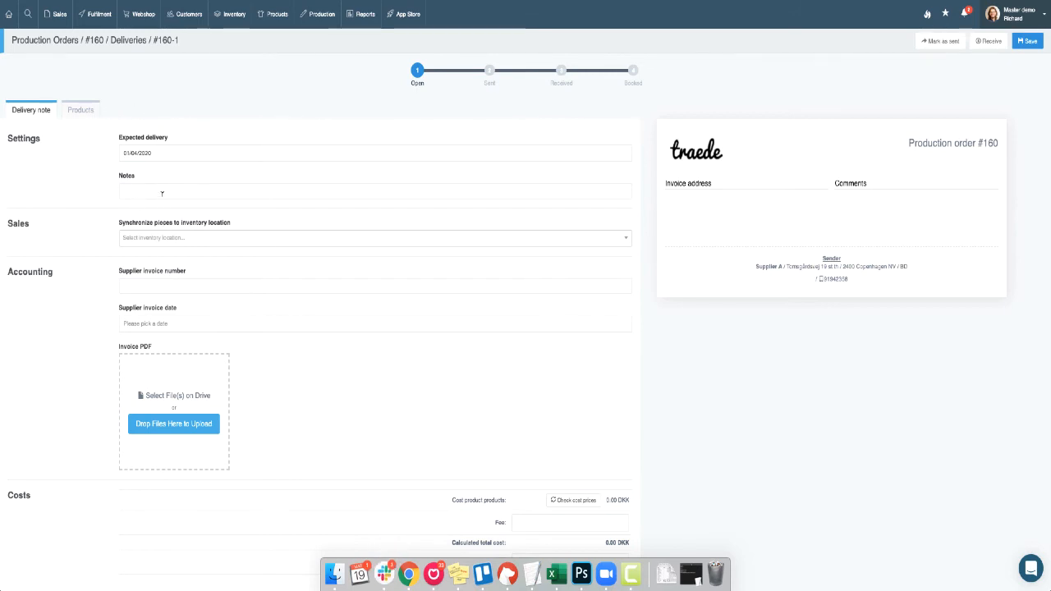
- Fill in the full quantities for all products in the delivery, excluding Abigail and Adam
{"action": "left_click", "coordinate": [81, 111]}
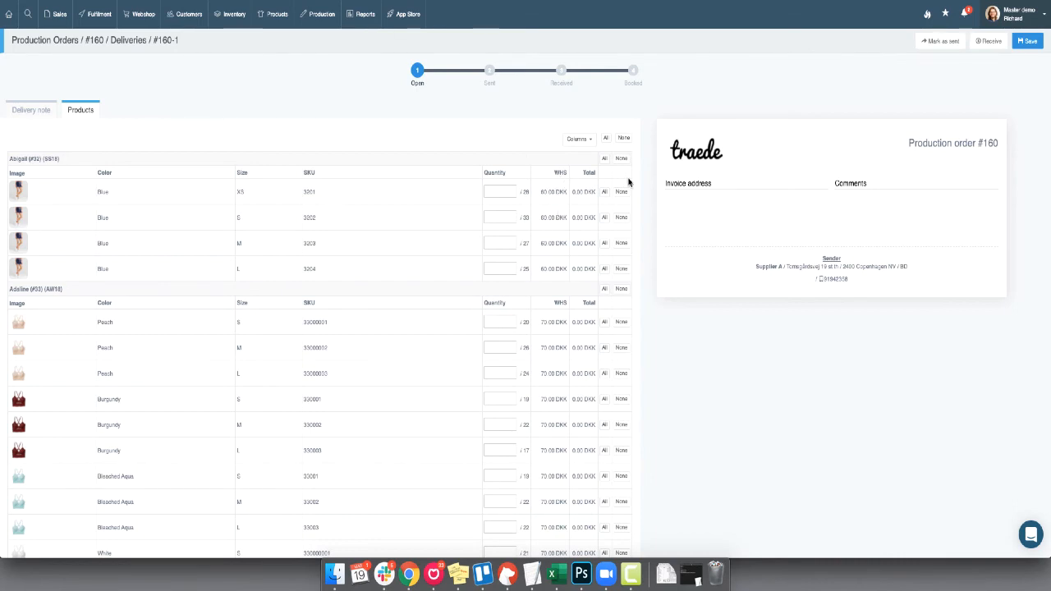
{"action": "left_click", "coordinate": [606, 138]}
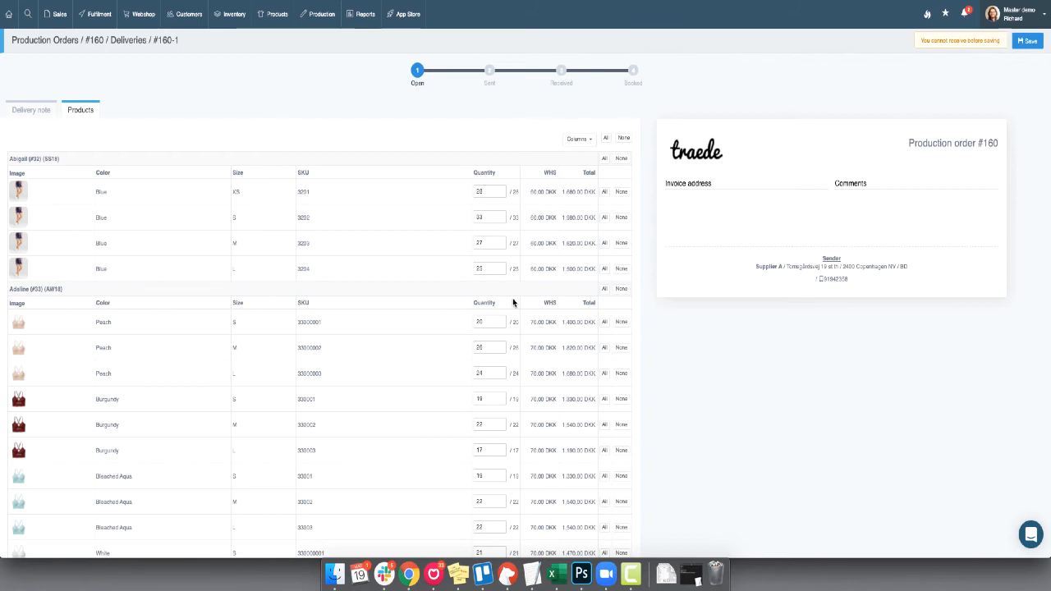
{"action": "left_click", "coordinate": [622, 157]}
{"action": "scroll", "coordinate": [605, 317], "scroll_direction": "down", "scroll_amount": 10}
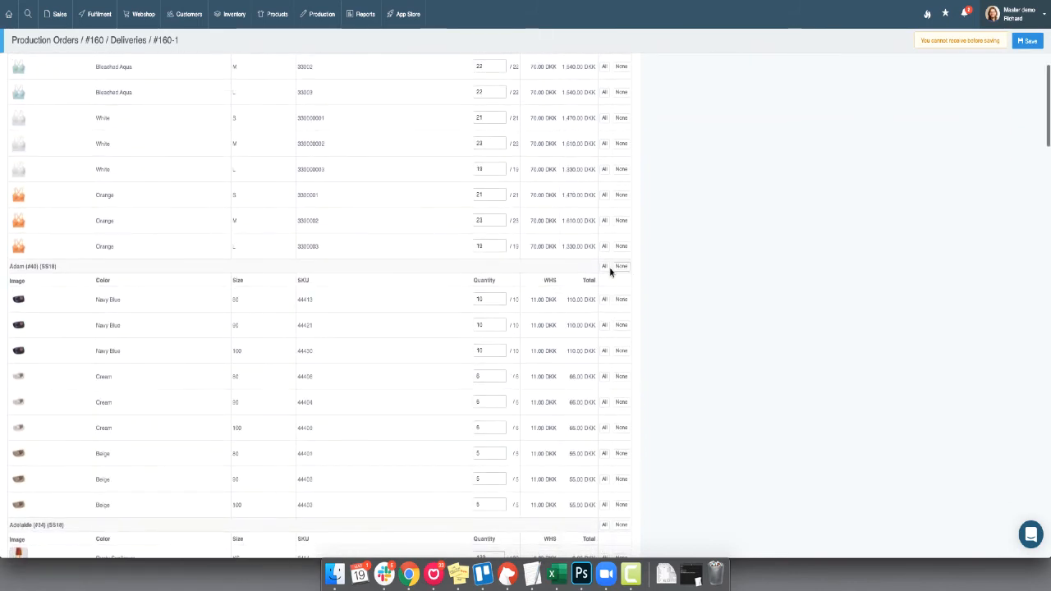
{"action": "left_click", "coordinate": [621, 266]}
{"action": "scroll", "coordinate": [623, 266], "scroll_direction": "down", "scroll_amount": 8}
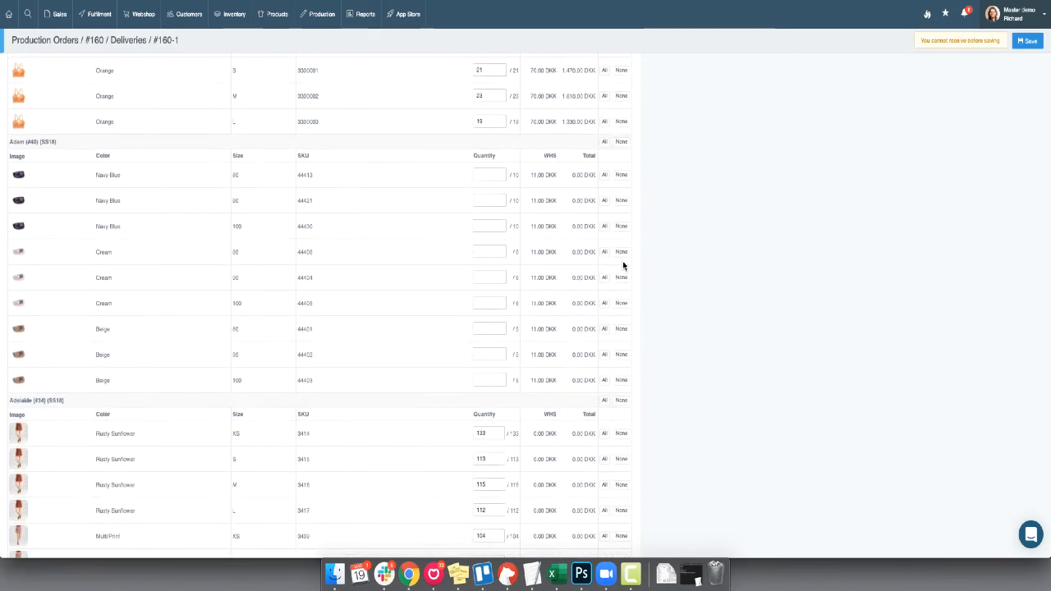
- Clear the Agatha quantities from the delivery and save it
{"action": "scroll", "coordinate": [623, 266], "scroll_direction": "down", "scroll_amount": 1}
{"action": "scroll", "coordinate": [661, 456], "scroll_direction": "down", "scroll_amount": 5}
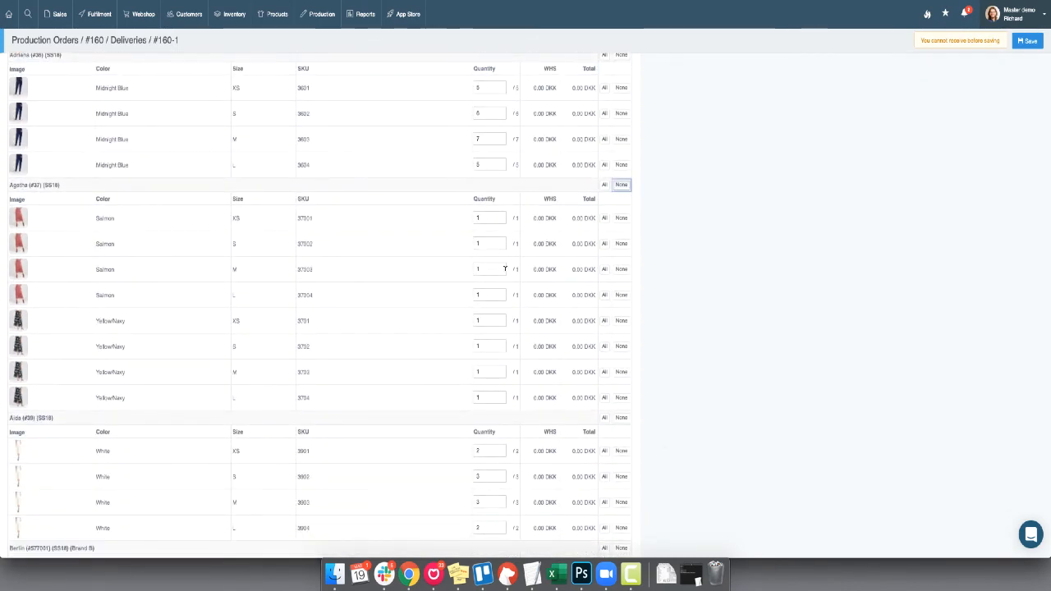
{"action": "scroll", "coordinate": [76, 389], "scroll_direction": "up", "scroll_amount": 10}
{"action": "scroll", "coordinate": [73, 282], "scroll_direction": "up", "scroll_amount": 3}
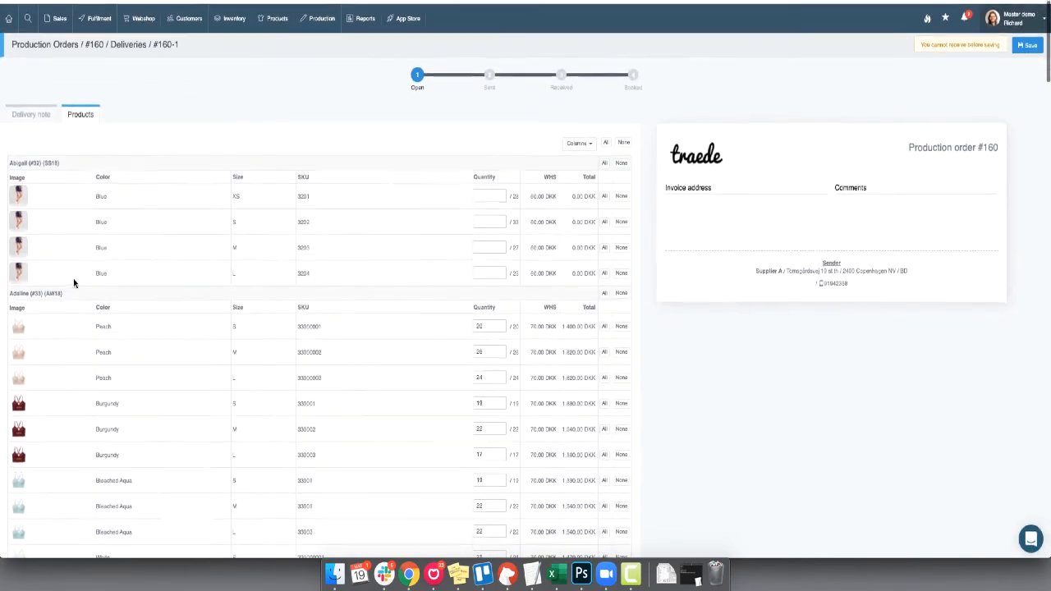
{"action": "left_click", "coordinate": [1030, 41]}
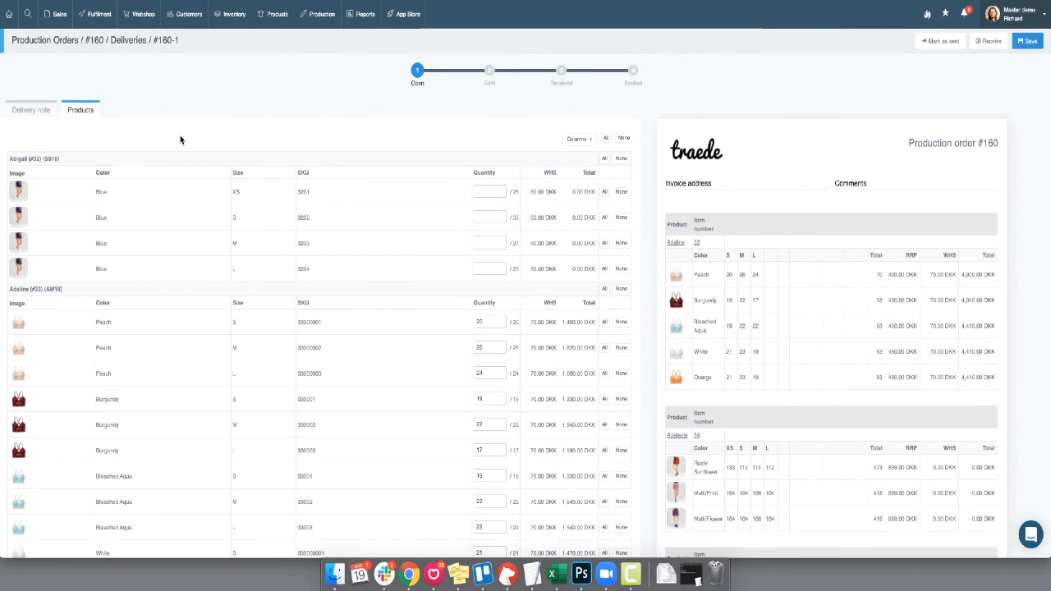
- Look over the delivery note's products and settings, and mark the delivery as sent with expected delivery 01/04/2020
{"action": "scroll", "coordinate": [800, 263], "scroll_direction": "down", "scroll_amount": 4}
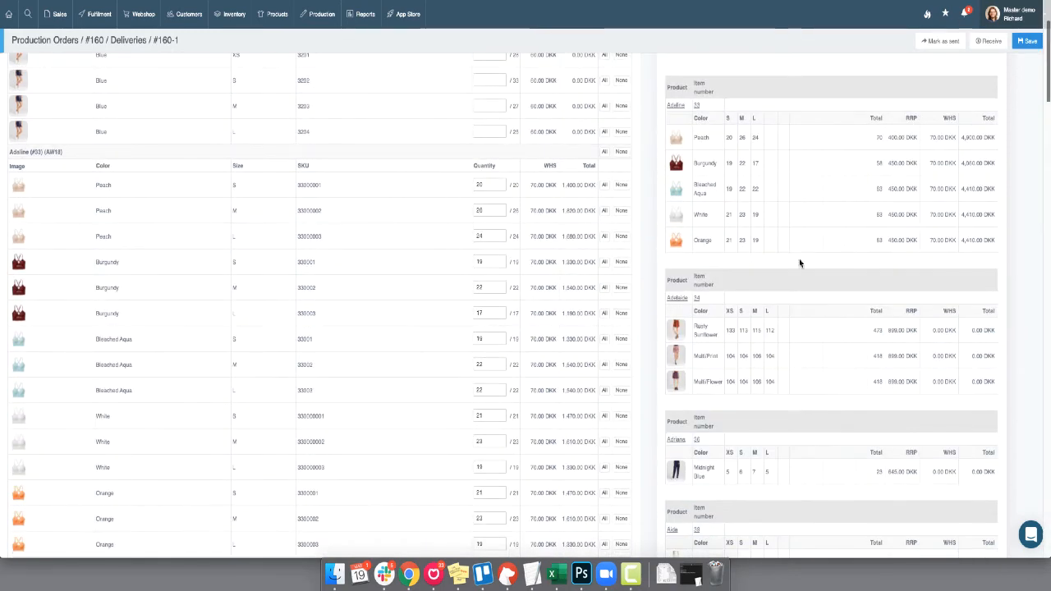
{"action": "scroll", "coordinate": [892, 224], "scroll_direction": "up", "scroll_amount": 5}
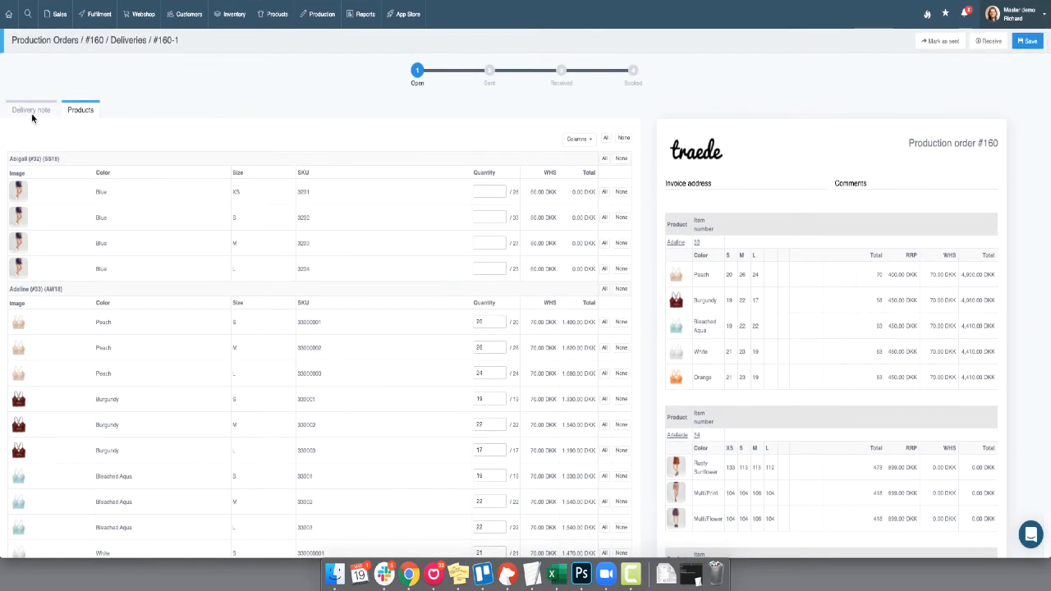
{"action": "left_click", "coordinate": [39, 111]}
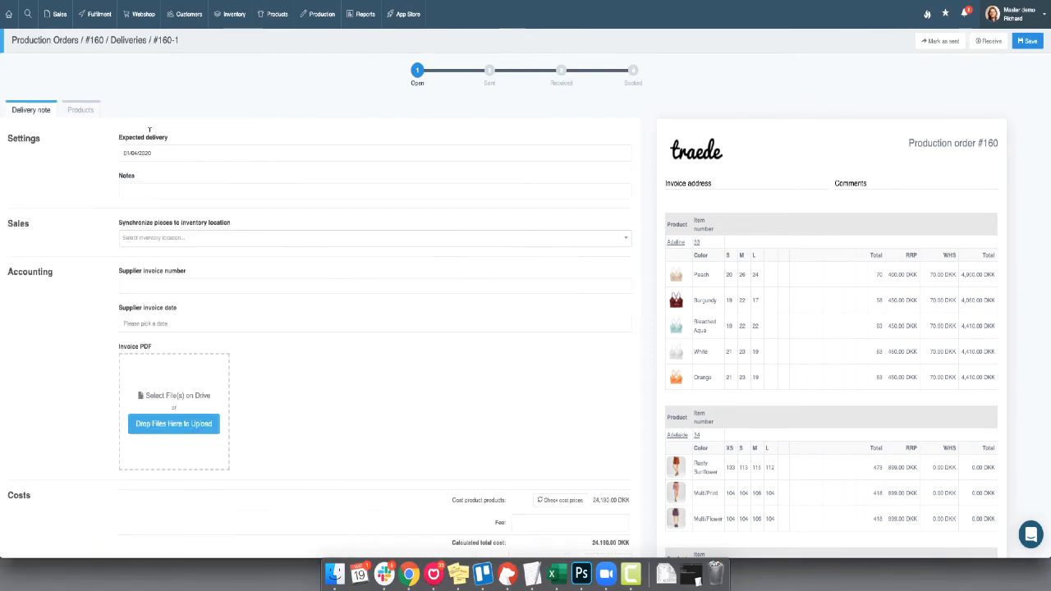
{"action": "left_click", "coordinate": [240, 188]}
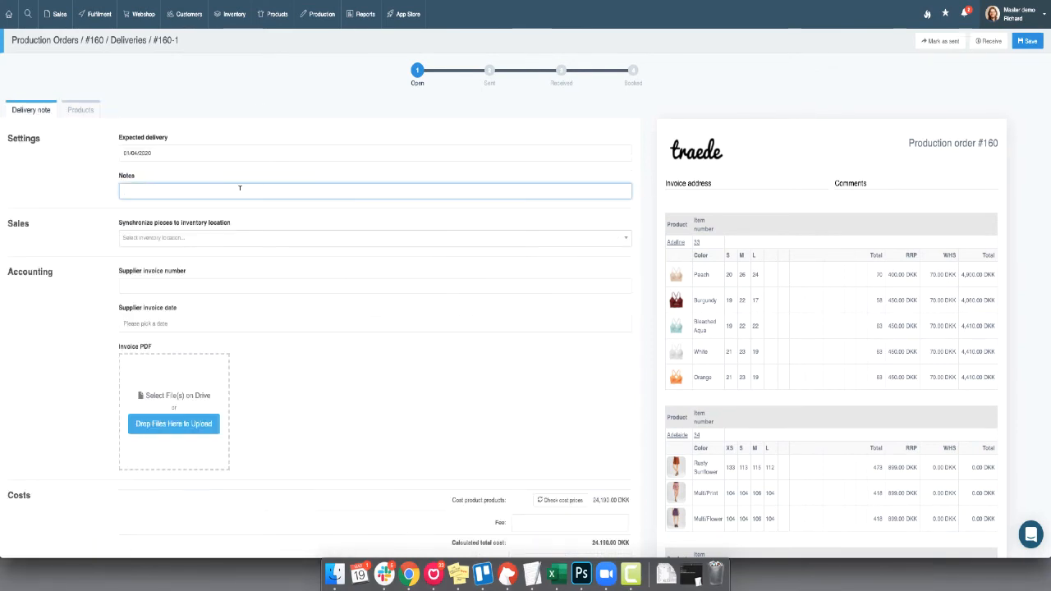
{"action": "scroll", "coordinate": [228, 375], "scroll_direction": "down", "scroll_amount": 1}
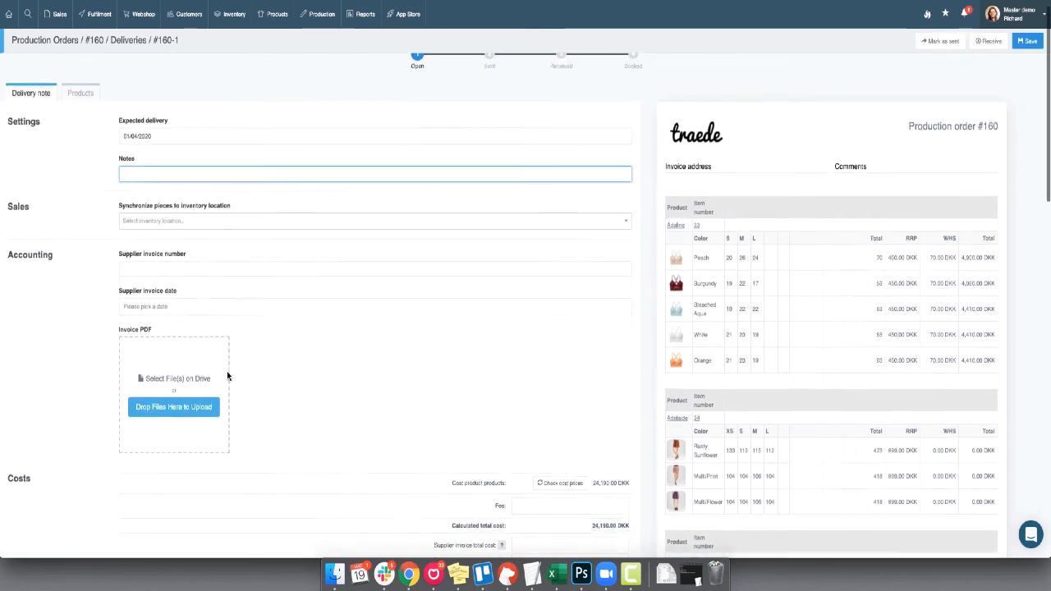
{"action": "scroll", "coordinate": [228, 375], "scroll_direction": "up", "scroll_amount": 1}
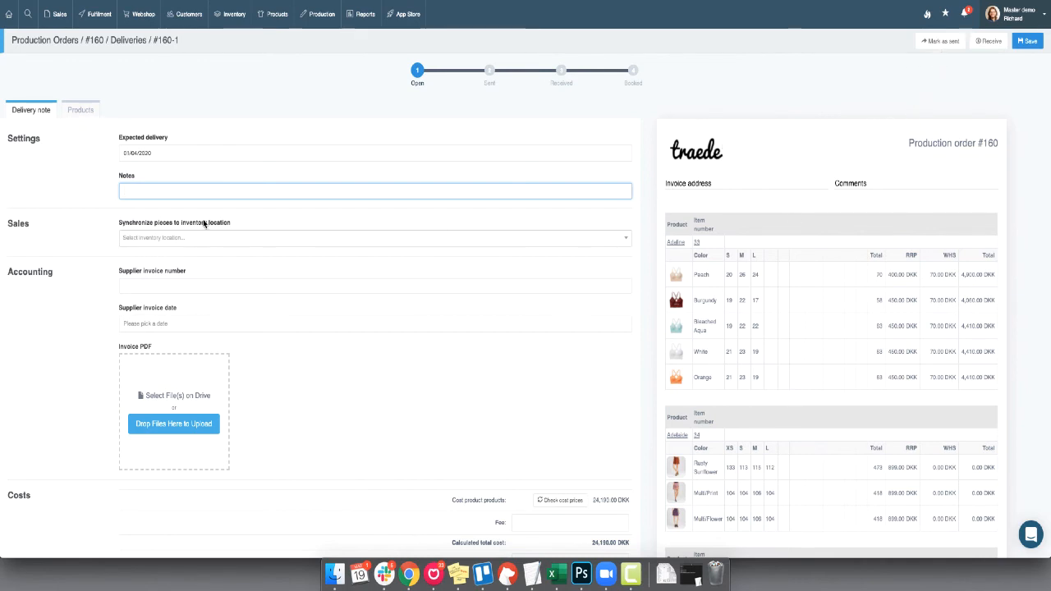
{"action": "left_click", "coordinate": [938, 46]}
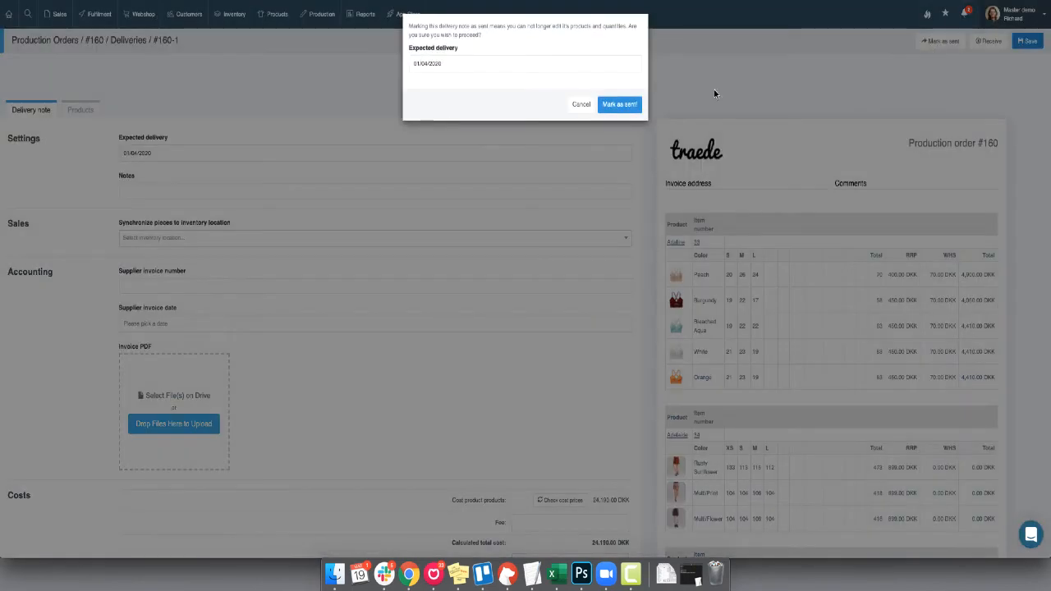
{"action": "left_click", "coordinate": [613, 112]}
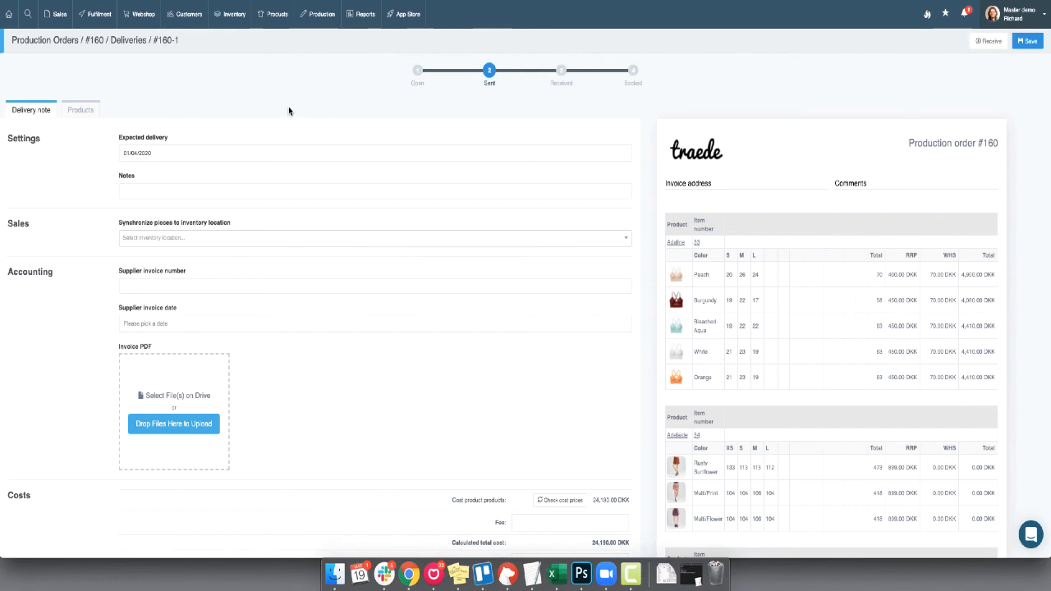
- Check the sent delivery's costs and product quantities, and receive the delivery into inventory
{"action": "left_click", "coordinate": [88, 116]}
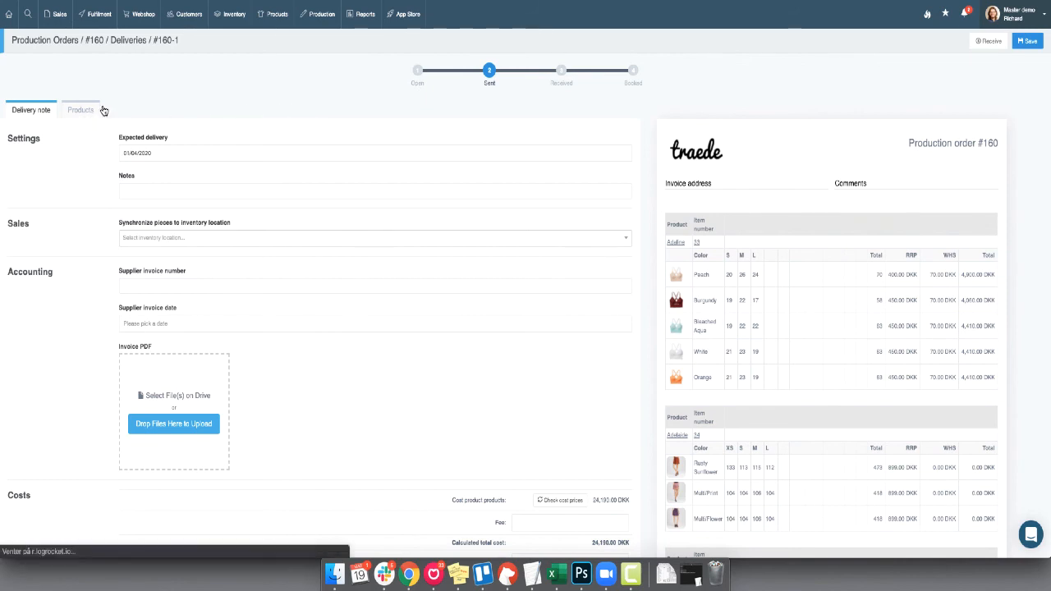
{"action": "left_click", "coordinate": [38, 116]}
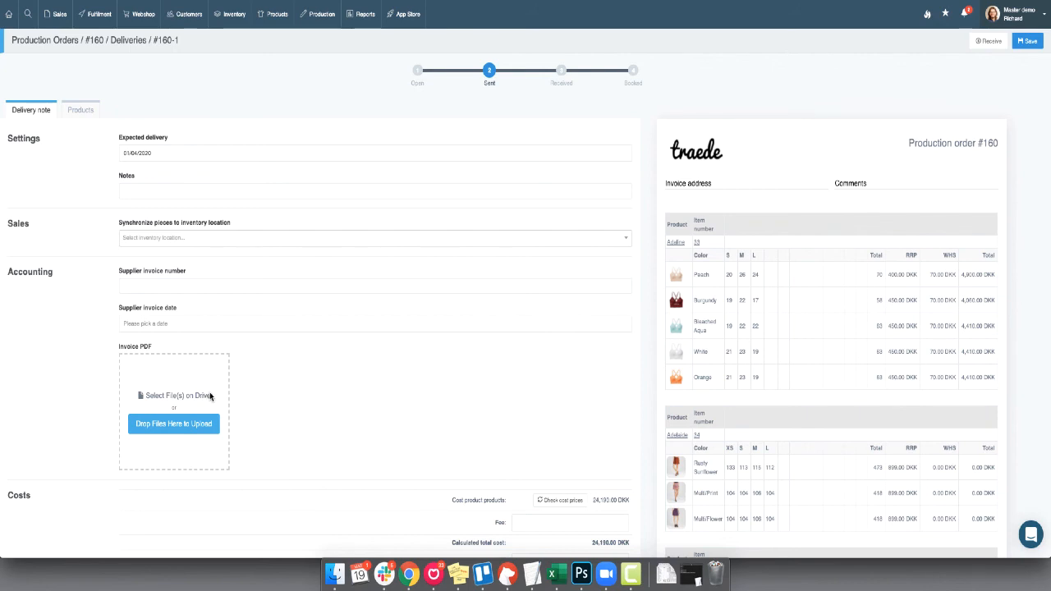
{"action": "scroll", "coordinate": [234, 400], "scroll_direction": "down", "scroll_amount": 3}
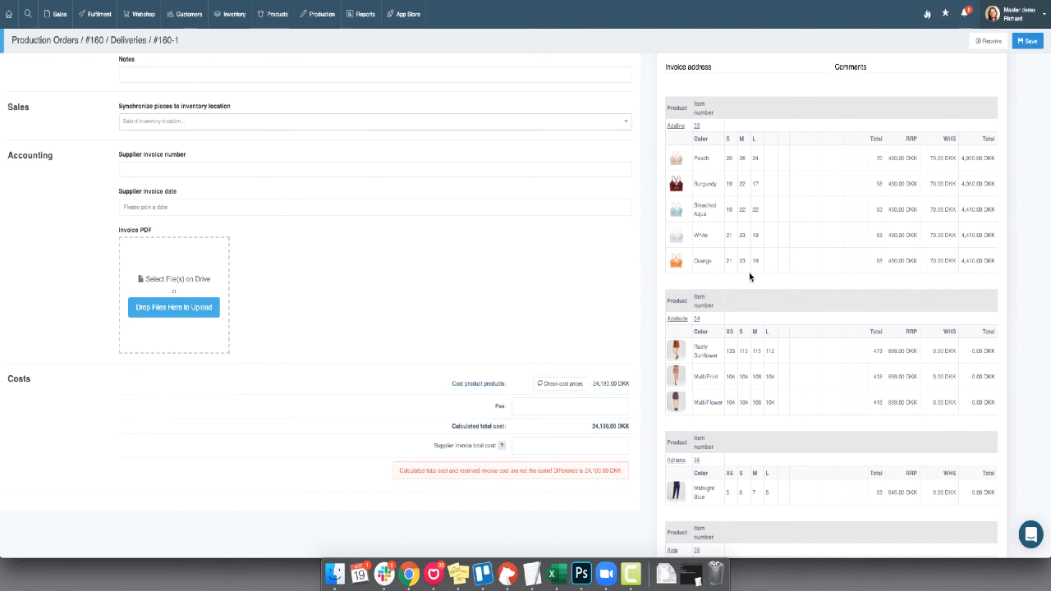
{"action": "scroll", "coordinate": [749, 274], "scroll_direction": "up", "scroll_amount": 3}
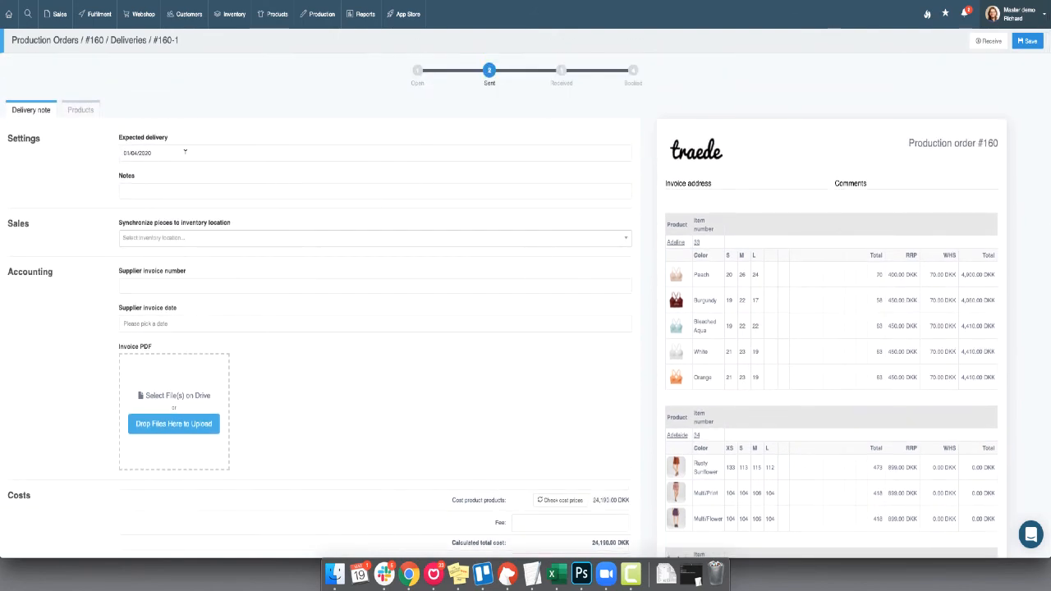
{"action": "left_click", "coordinate": [80, 115]}
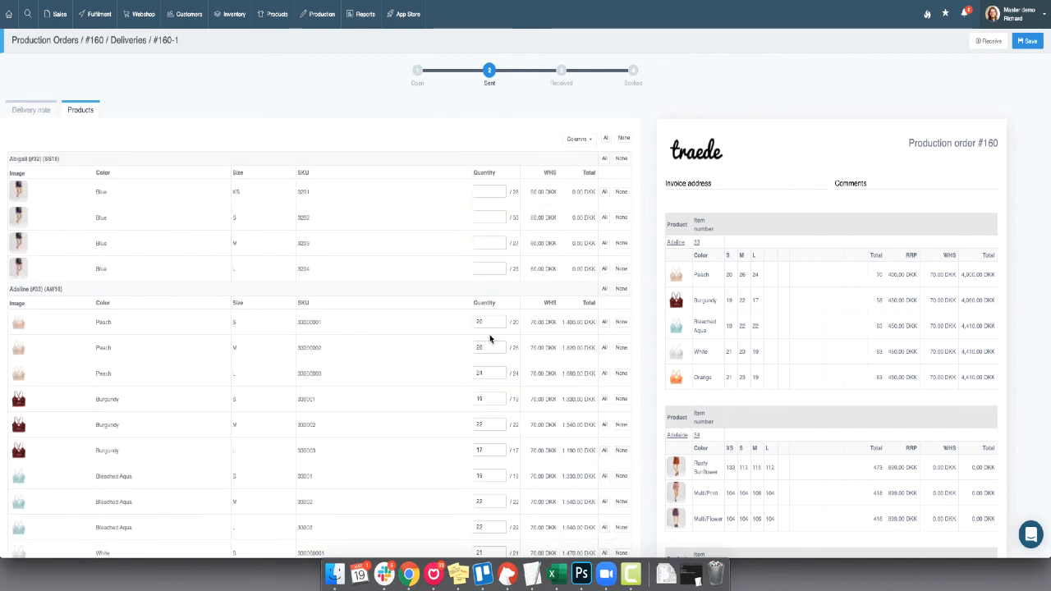
{"action": "scroll", "coordinate": [486, 347], "scroll_direction": "down", "scroll_amount": 2}
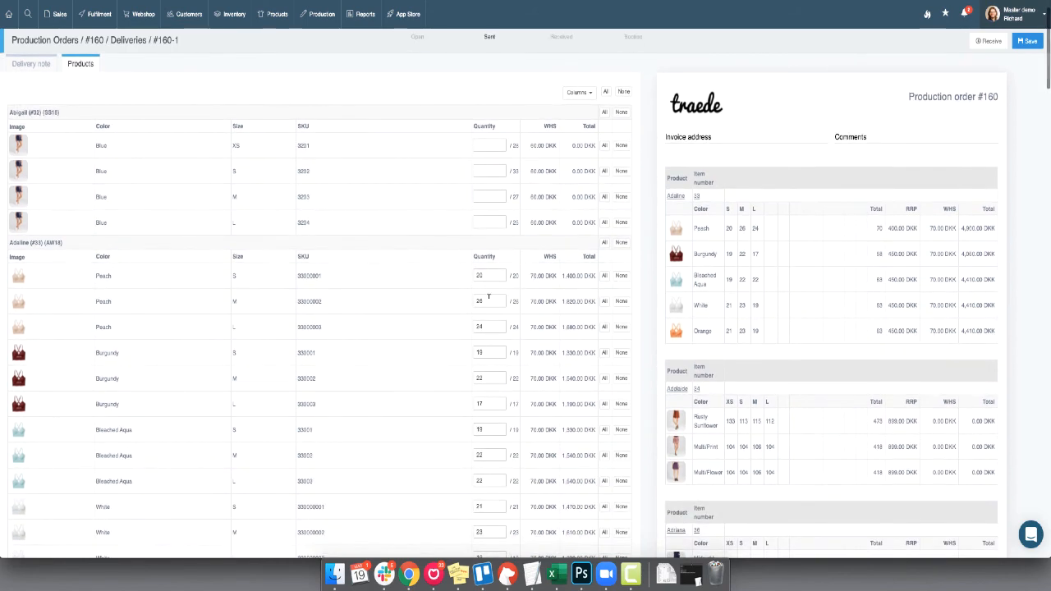
{"action": "scroll", "coordinate": [519, 327], "scroll_direction": "down", "scroll_amount": 4}
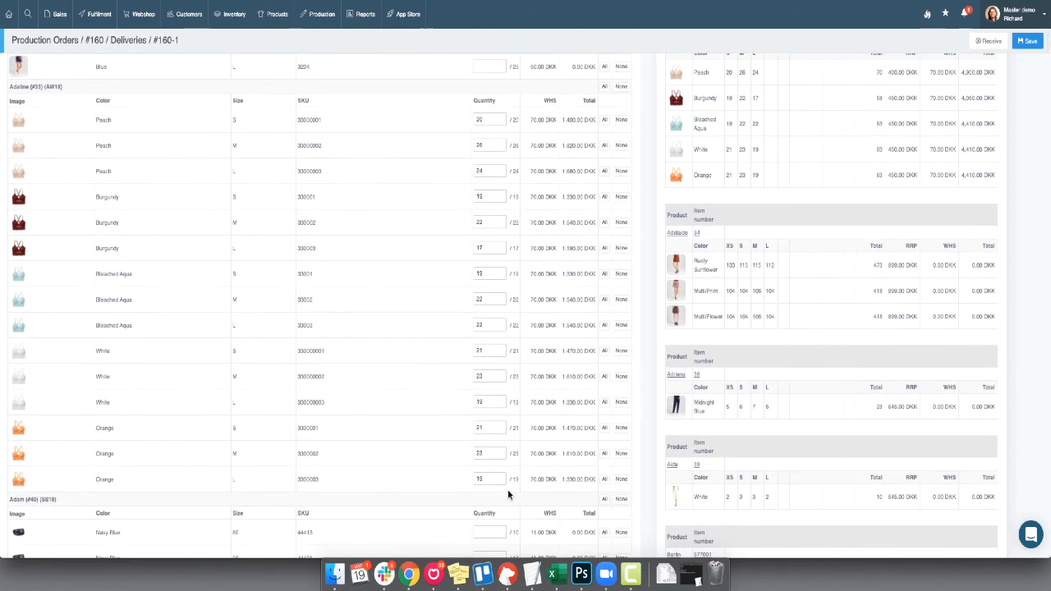
{"action": "scroll", "coordinate": [507, 489], "scroll_direction": "up", "scroll_amount": 8}
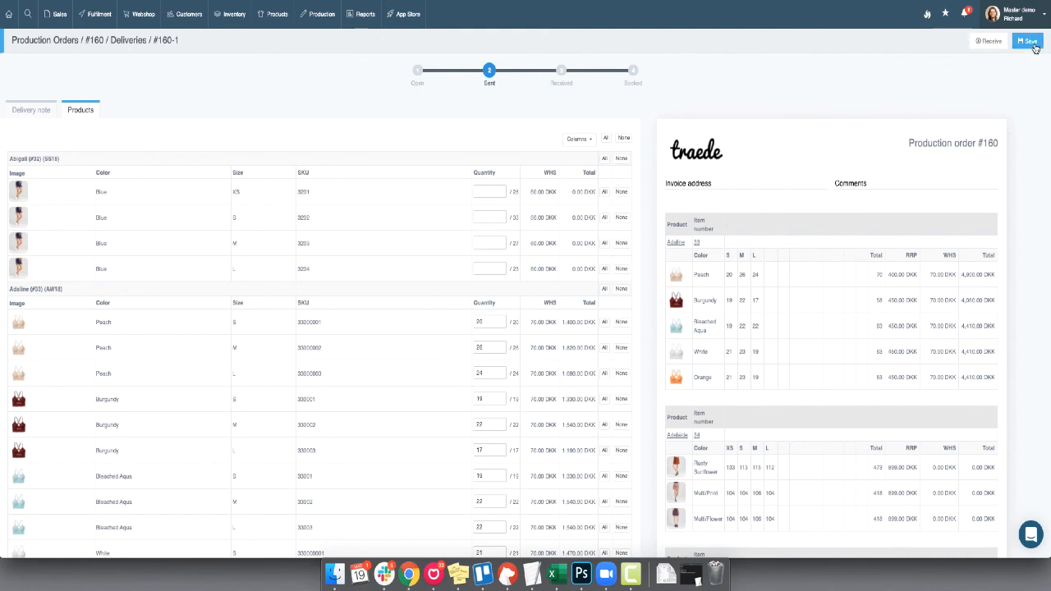
{"action": "left_click", "coordinate": [994, 41]}
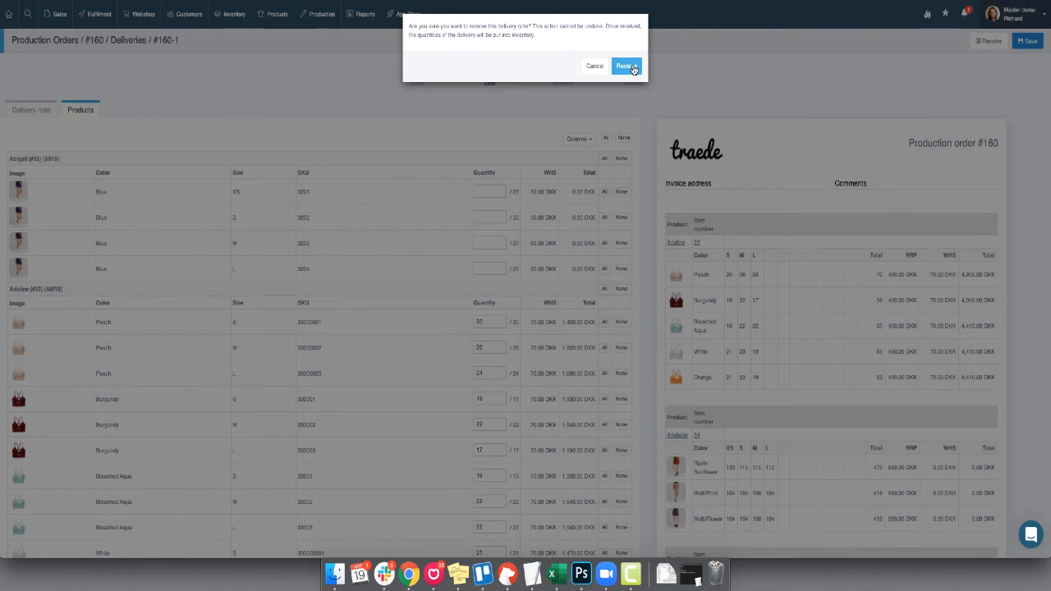
{"action": "left_click", "coordinate": [632, 69]}
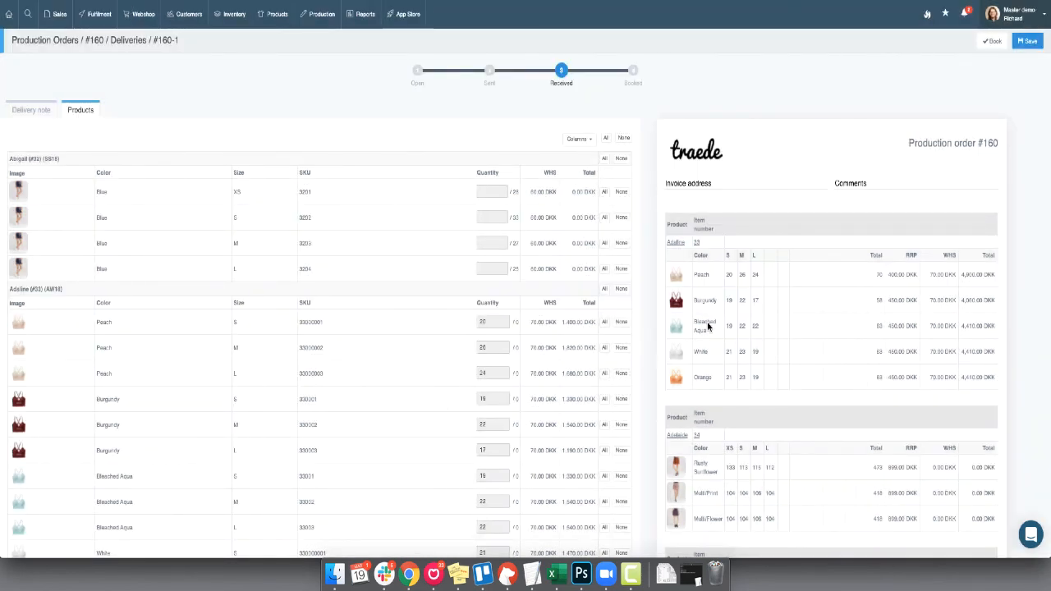
- Open the newest Supplier A order from the received production orders and examine its status, deliveries and linked sales orders
{"action": "left_click", "coordinate": [66, 41]}
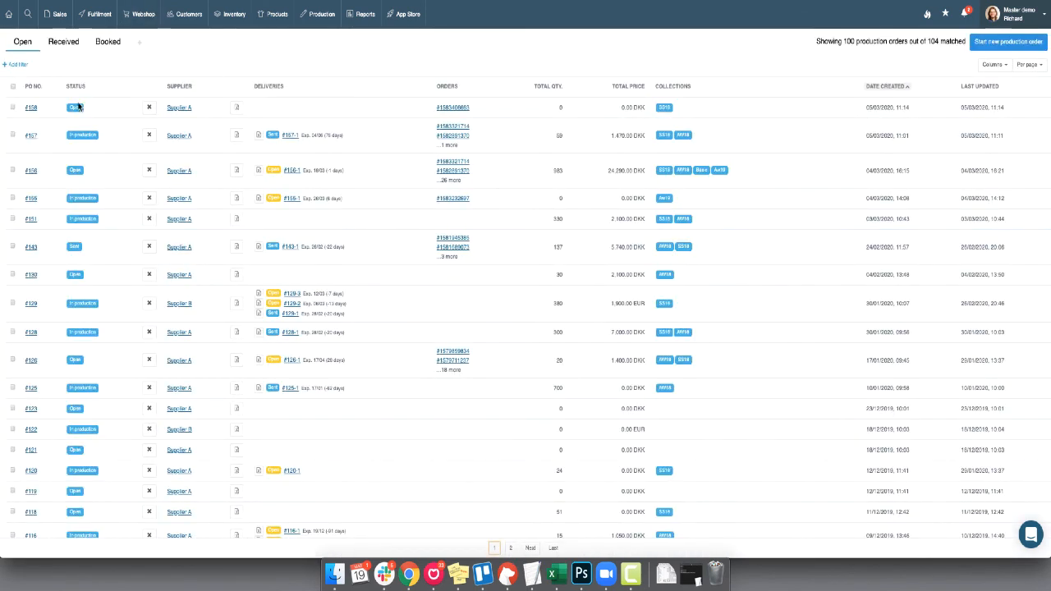
{"action": "left_click", "coordinate": [78, 45]}
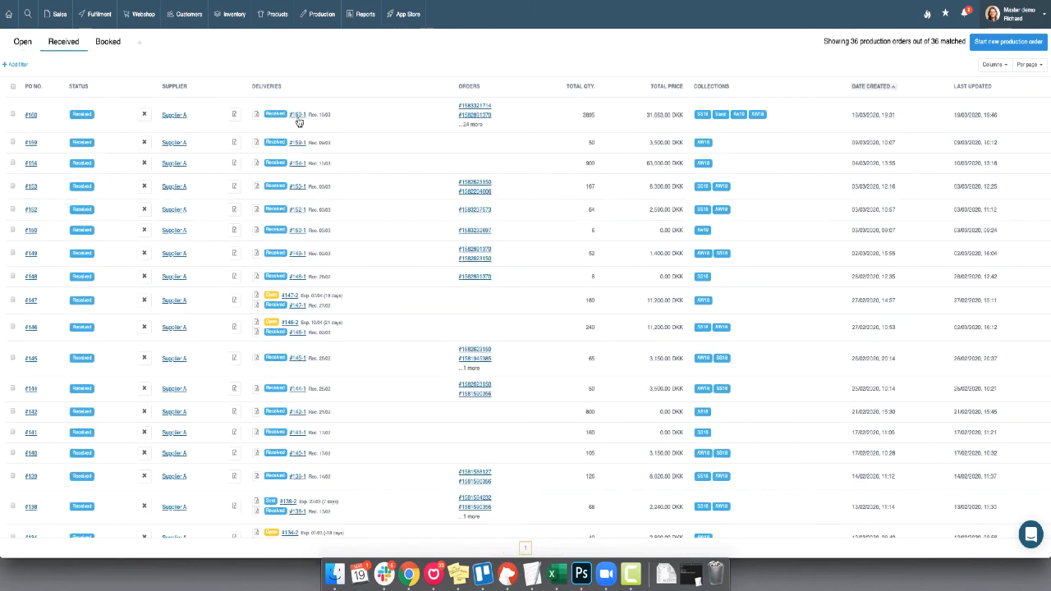
{"action": "mouse_move", "coordinate": [300, 115]}
{"action": "left_click_drag", "start_coordinate": [320, 114], "coordinate": [331, 115]}
{"action": "left_click", "coordinate": [33, 115]}
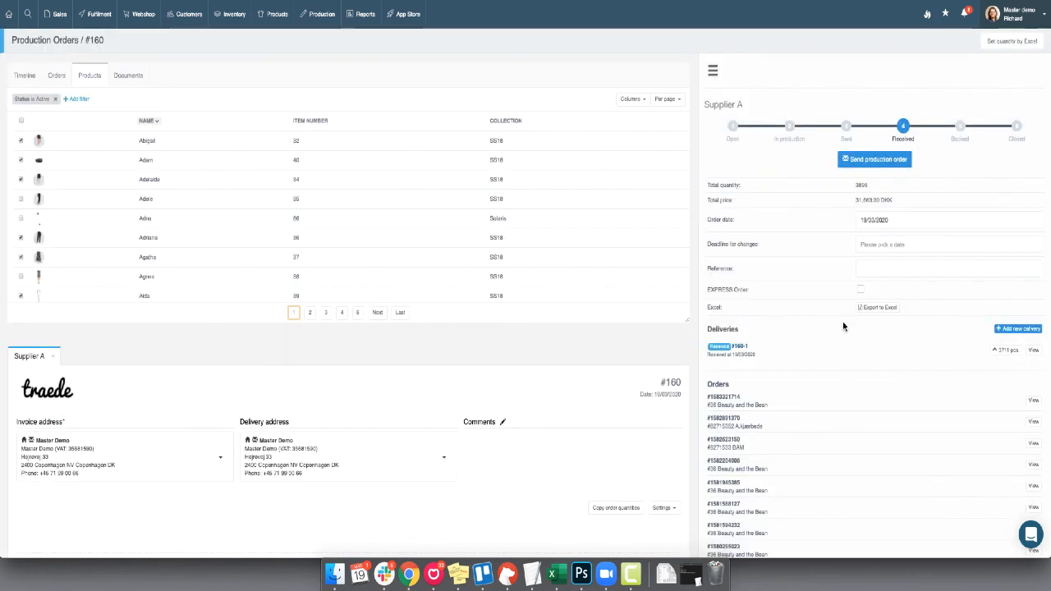
{"action": "scroll", "coordinate": [975, 369], "scroll_direction": "down", "scroll_amount": 1}
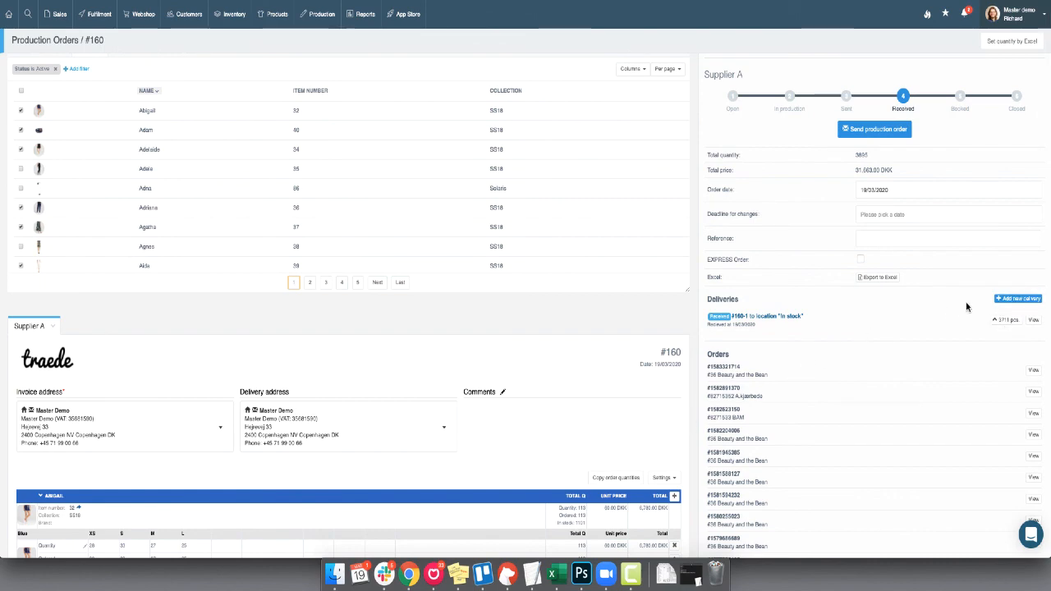
{"action": "scroll", "coordinate": [786, 318], "scroll_direction": "down", "scroll_amount": 5}
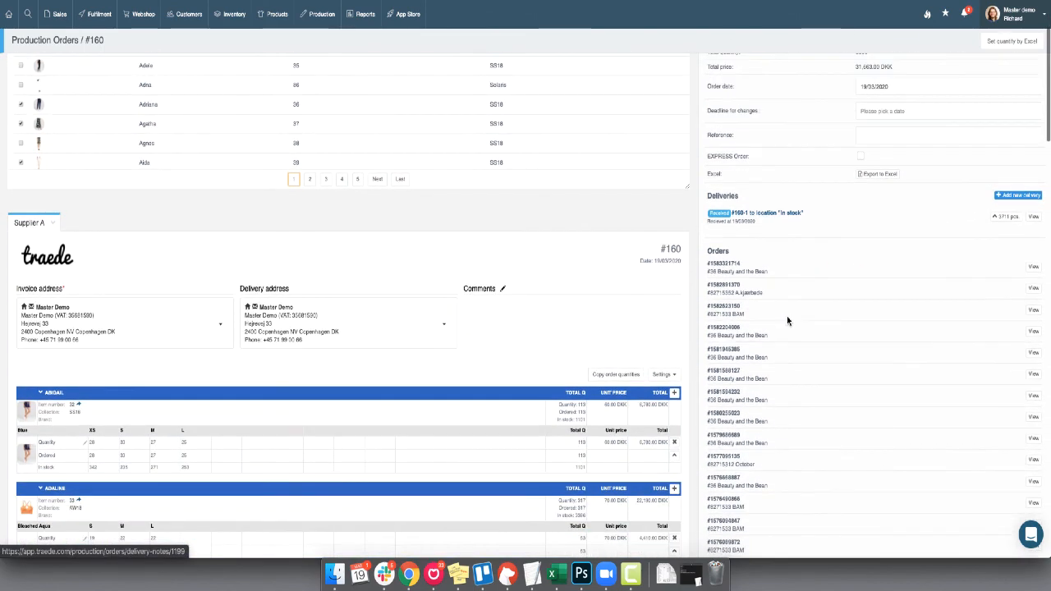
{"action": "scroll", "coordinate": [787, 318], "scroll_direction": "up", "scroll_amount": 5}
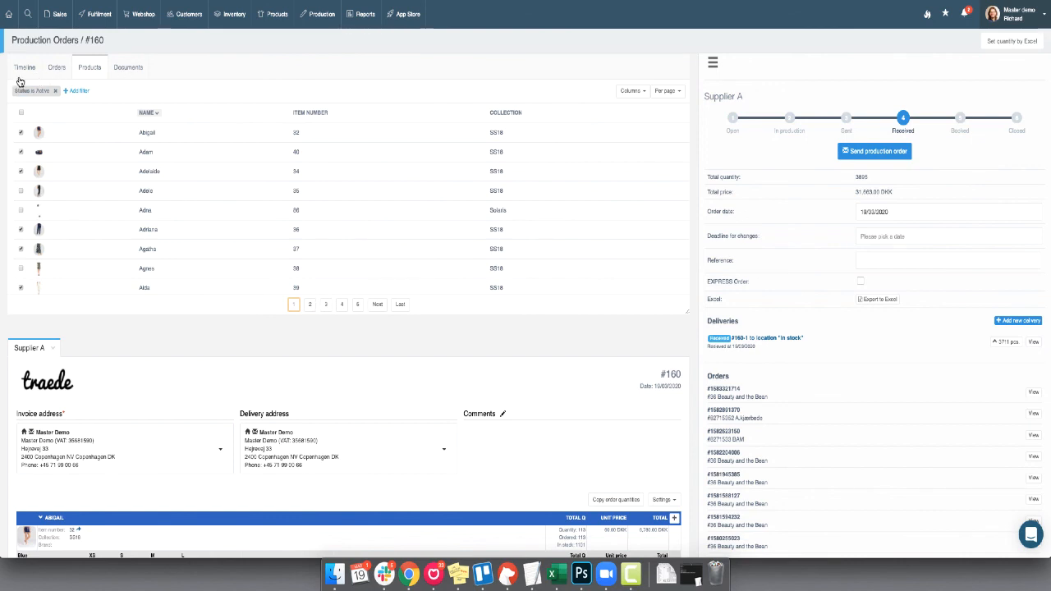
- Show the available product pages
{"action": "mouse_move", "coordinate": [271, 27]}
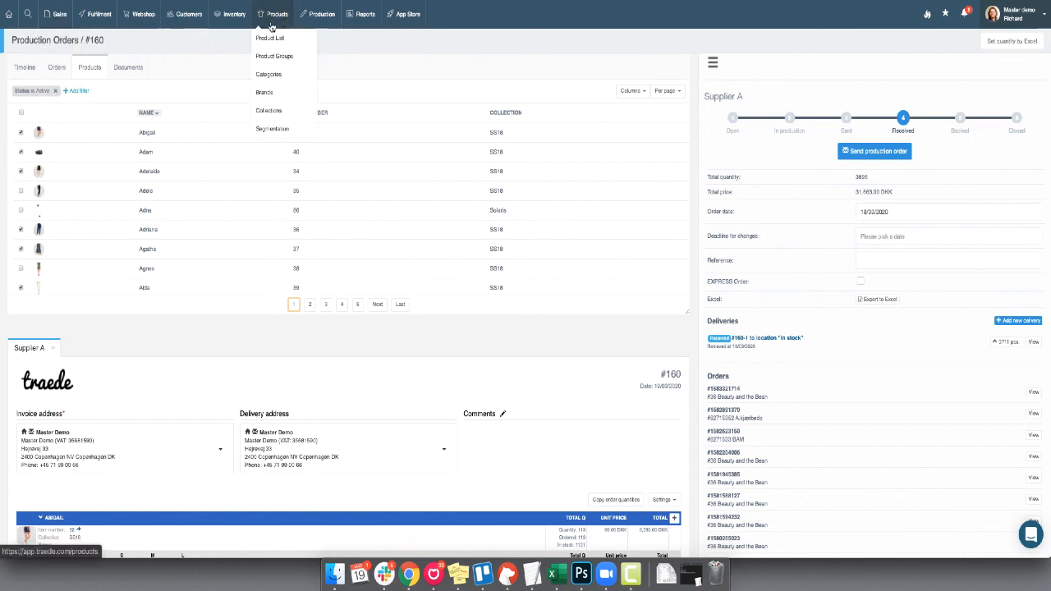